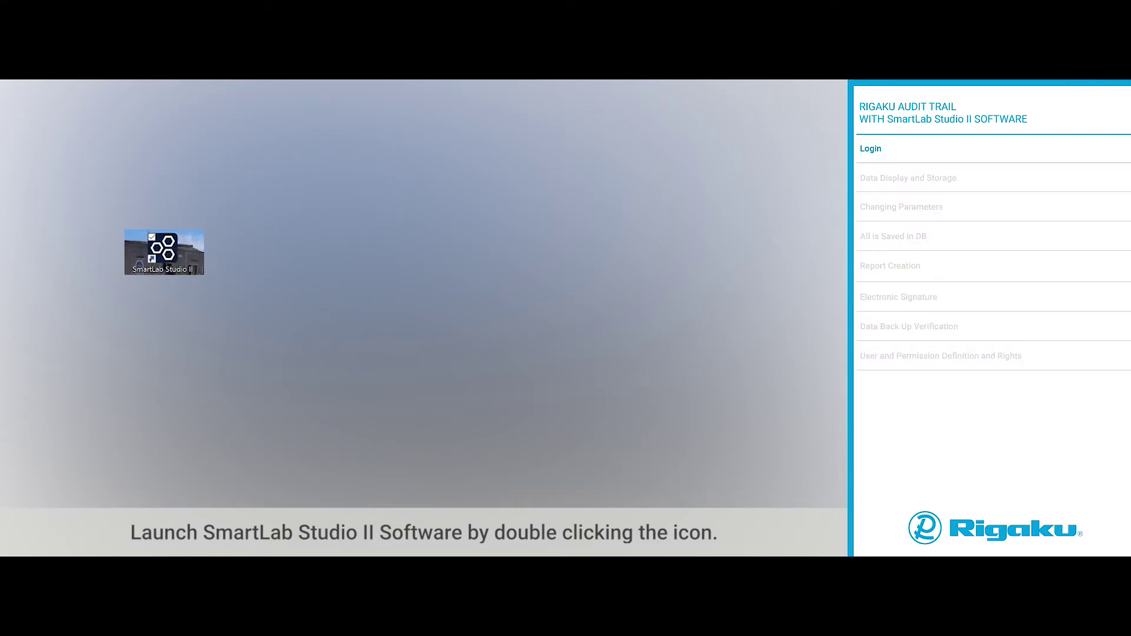
Step: Launch SmartLab Studio II and log in with the administrator account and password
{"action": "double_click", "coordinate": [165, 252]}
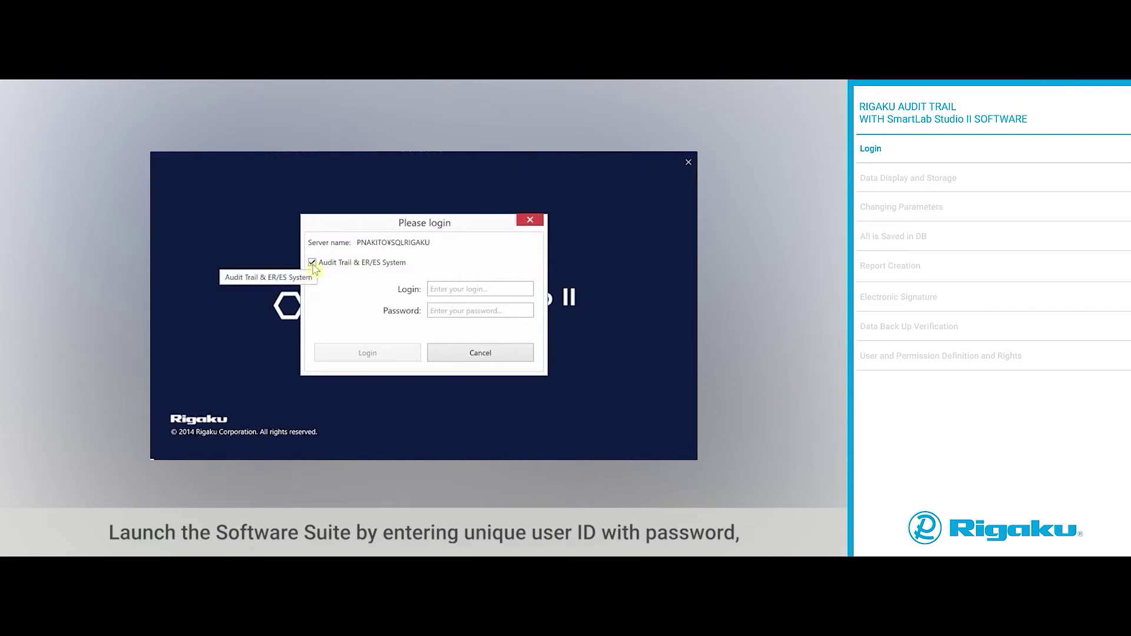
{"action": "left_click", "coordinate": [436, 289]}
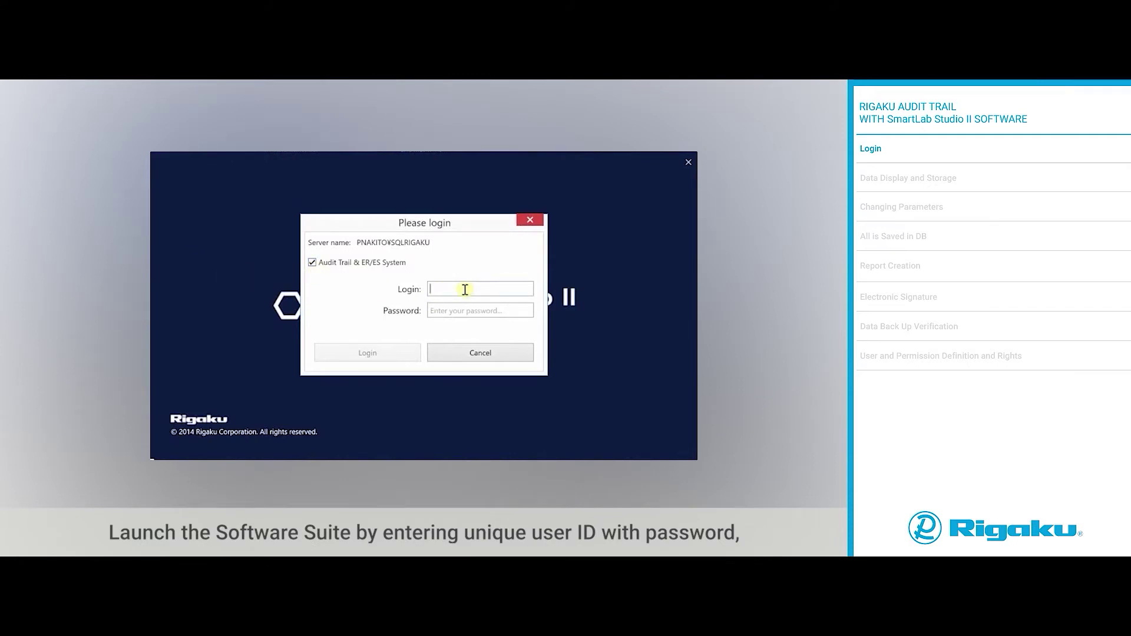
{"action": "type", "text": "ERESAdmin"}
{"action": "left_click", "coordinate": [443, 310]}
{"action": "type", "text": "******"}
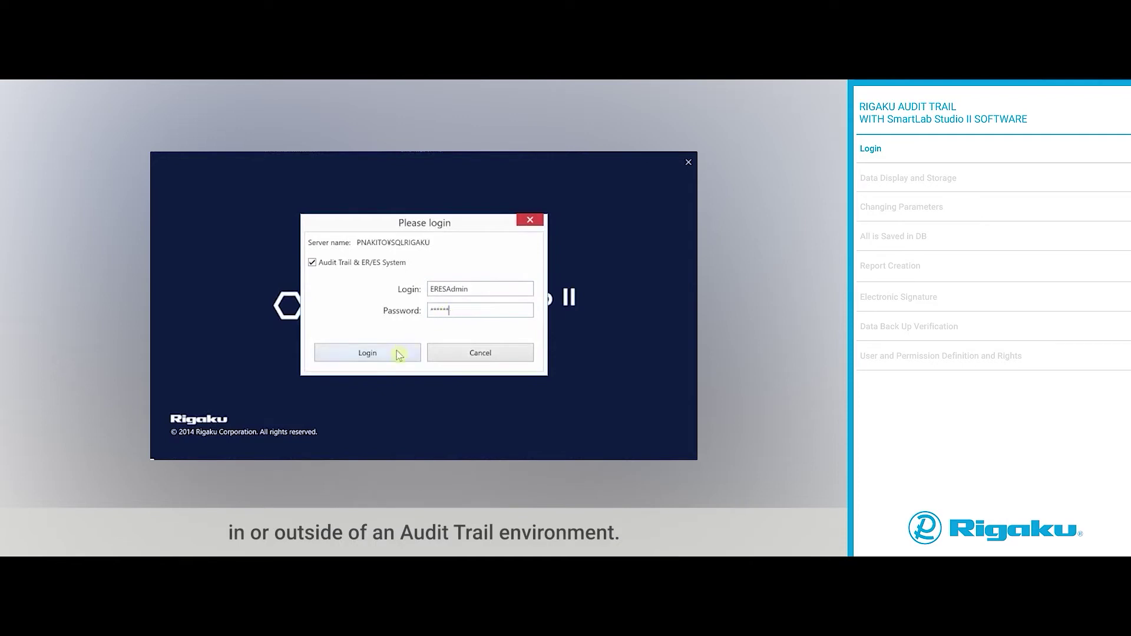
{"action": "left_click", "coordinate": [394, 354]}
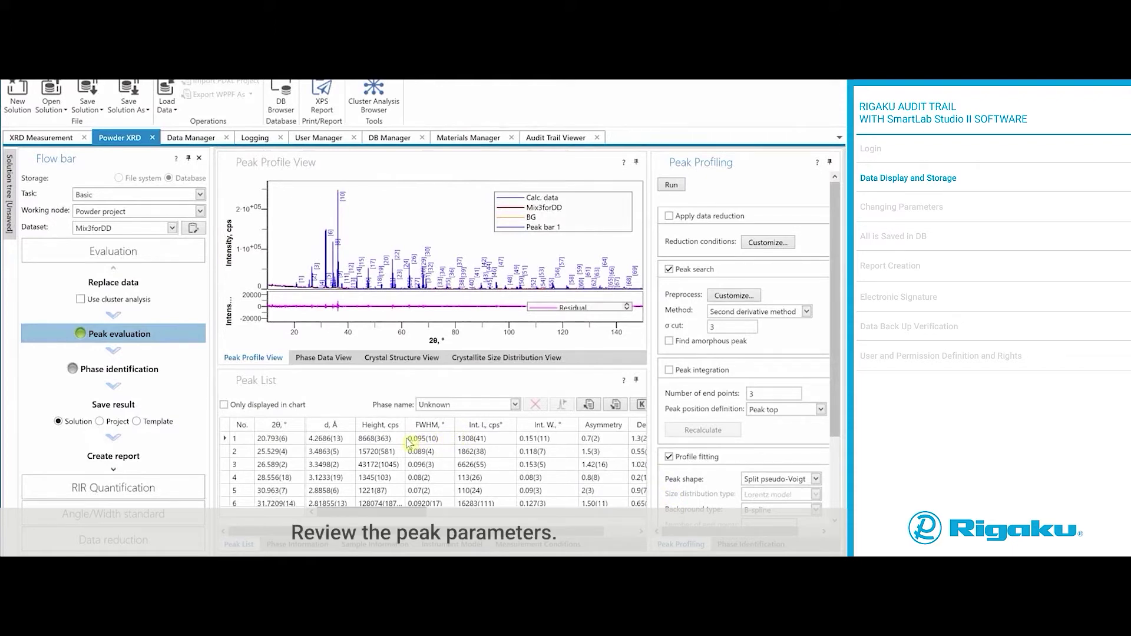
Step: Save the Mix3forDD result to the database as solution 'TestResult08June2020'
{"action": "left_click", "coordinate": [106, 407]}
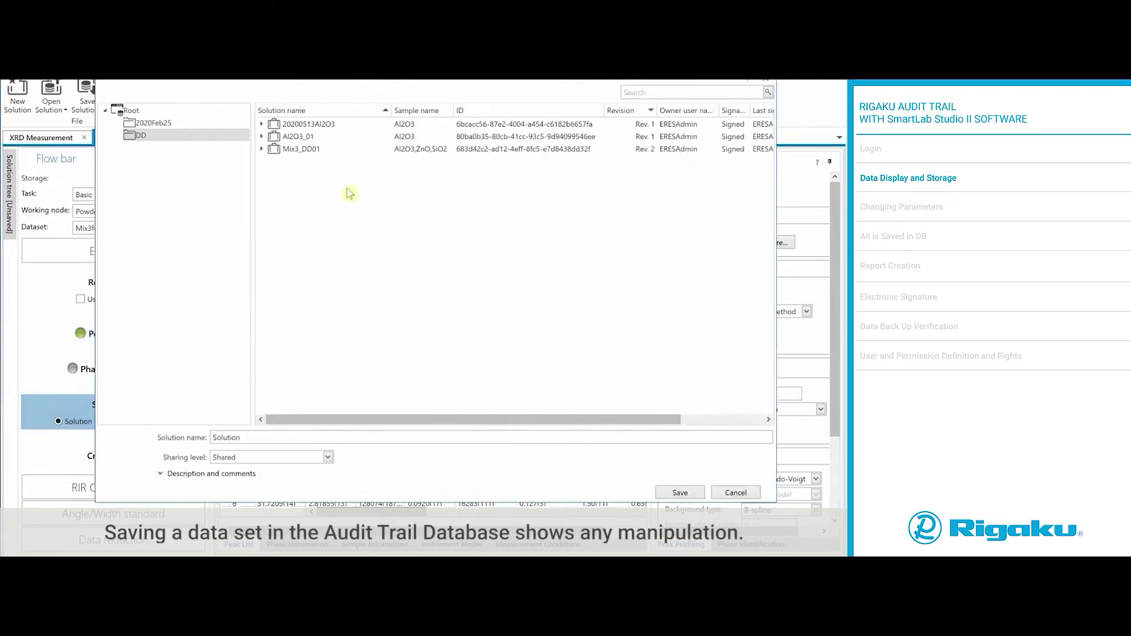
{"action": "double_click", "coordinate": [264, 437]}
{"action": "type", "text": "TestResult08June2020"}
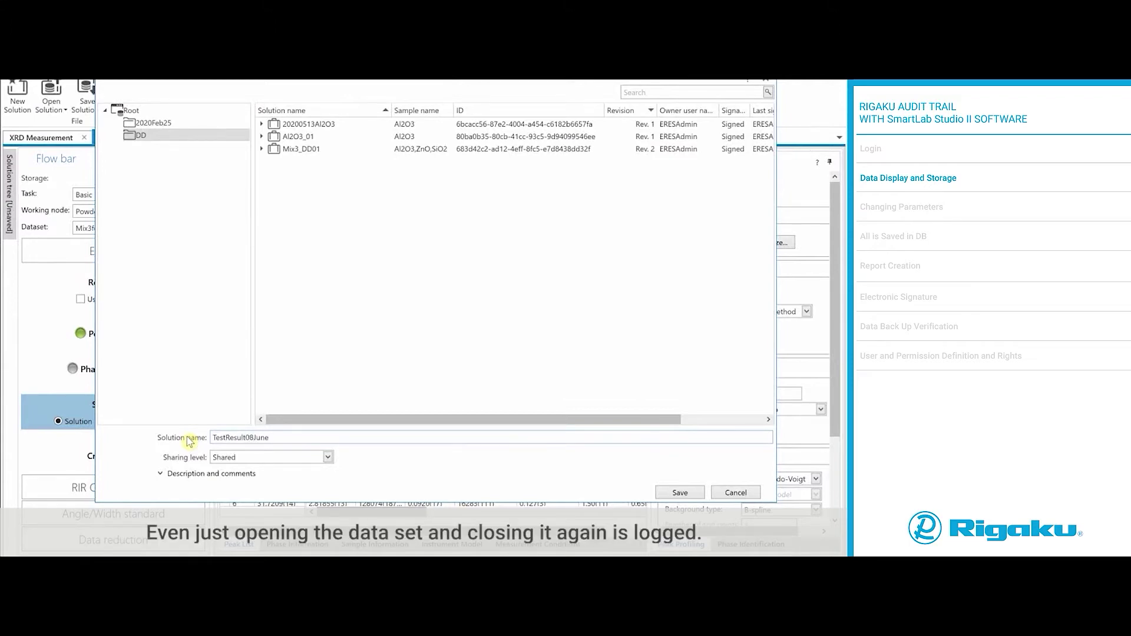
{"action": "left_click", "coordinate": [683, 495]}
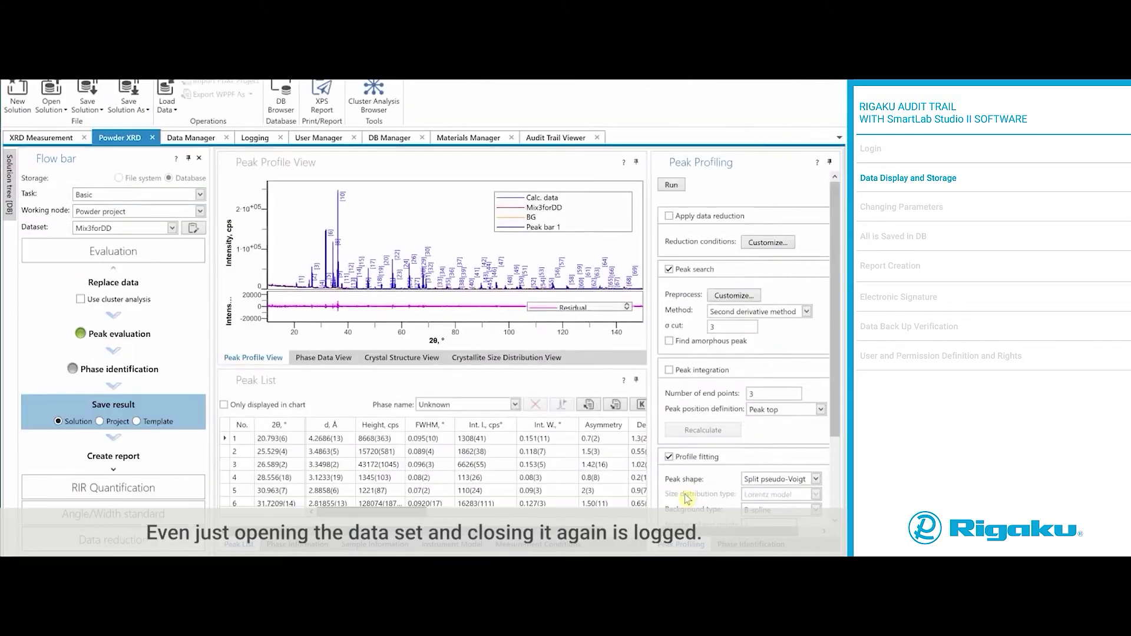
Step: Open the Audit Trail Viewer and switch its filter from Standard to include Details entries
{"action": "left_click", "coordinate": [560, 139]}
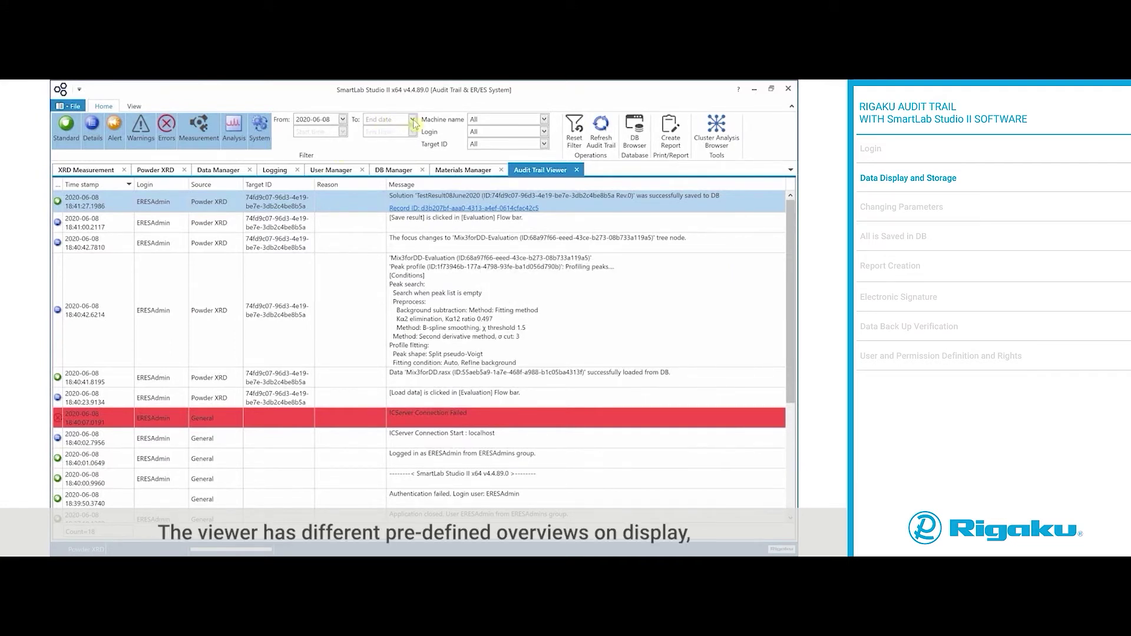
{"action": "left_click", "coordinate": [66, 140]}
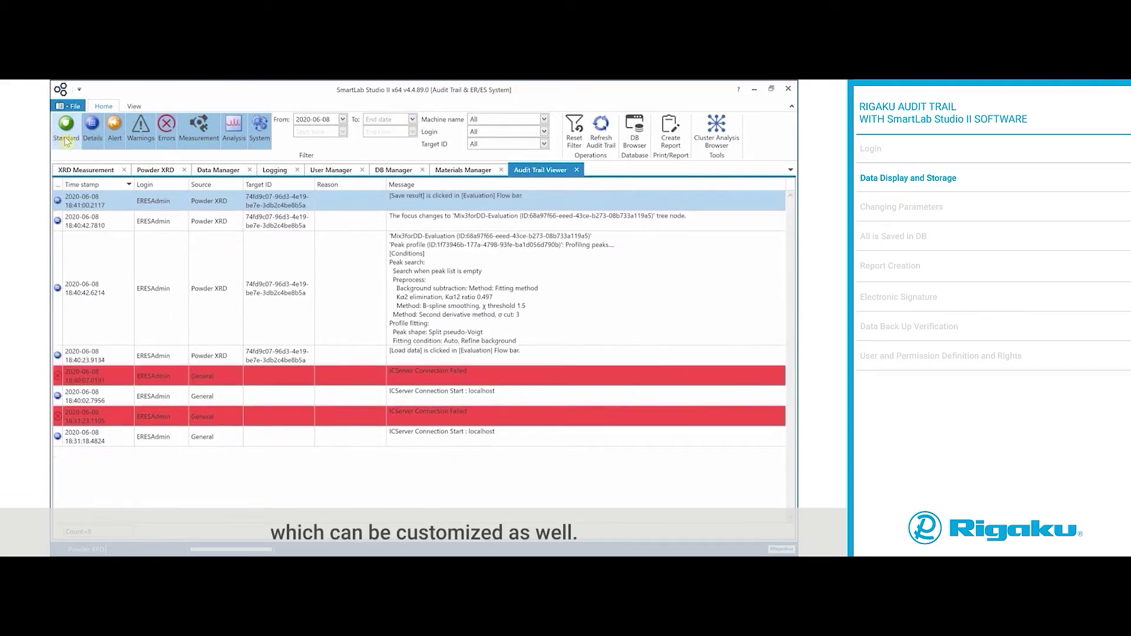
{"action": "left_click", "coordinate": [66, 140]}
{"action": "left_click", "coordinate": [91, 138]}
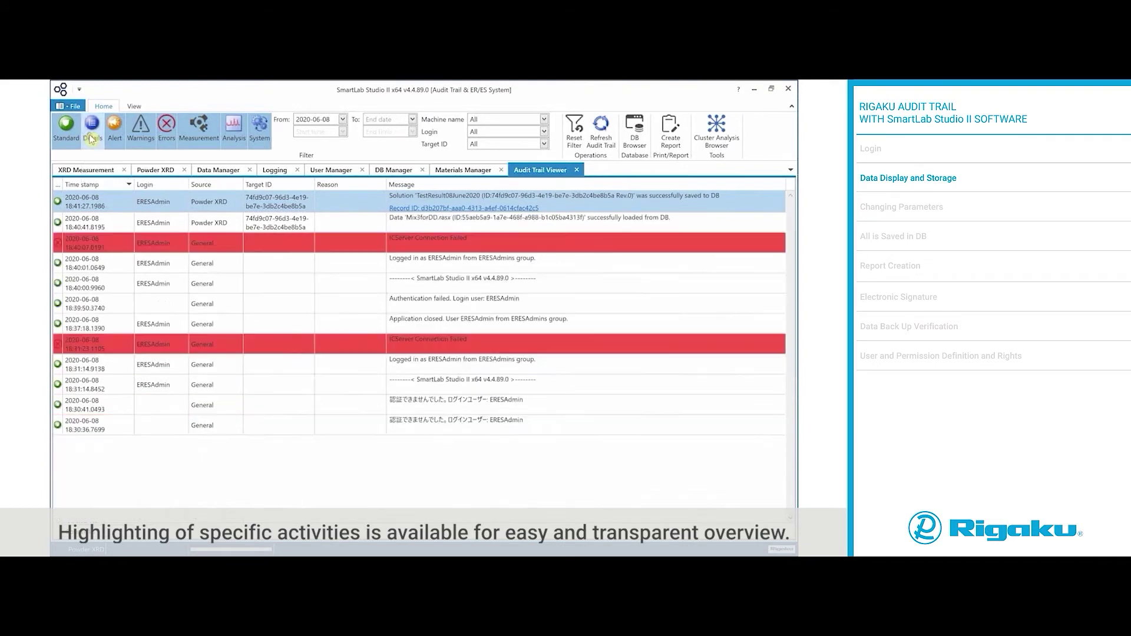
{"action": "left_click", "coordinate": [92, 139]}
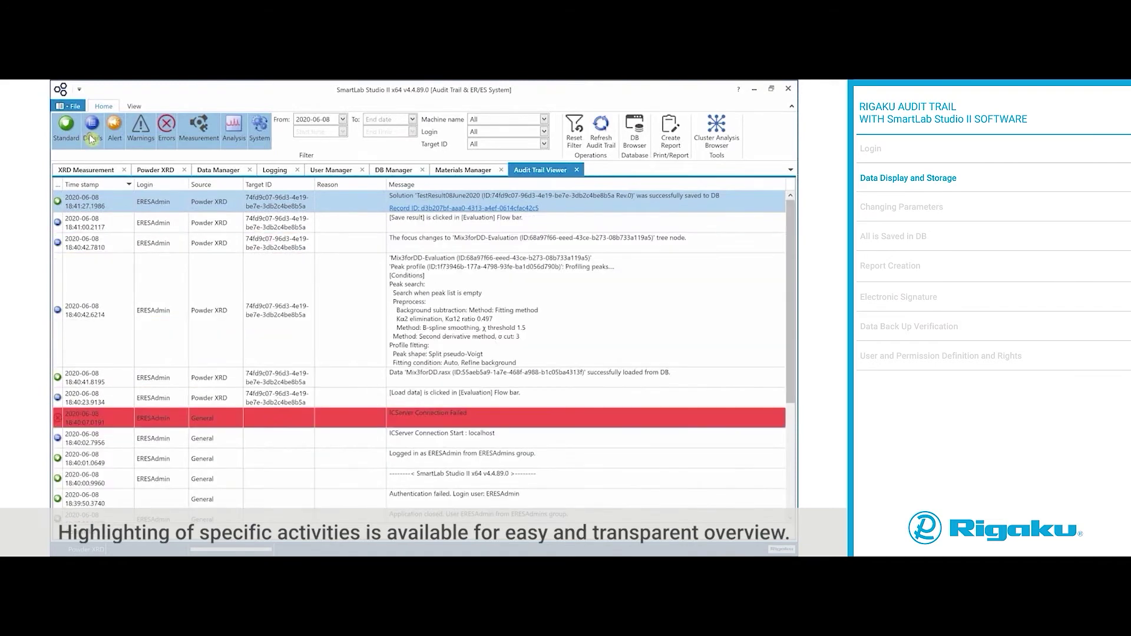
Step: Rerun the Mix3forDD peak search with σ cut 6 and the Peak top method, then start saving
{"action": "left_click", "coordinate": [166, 172]}
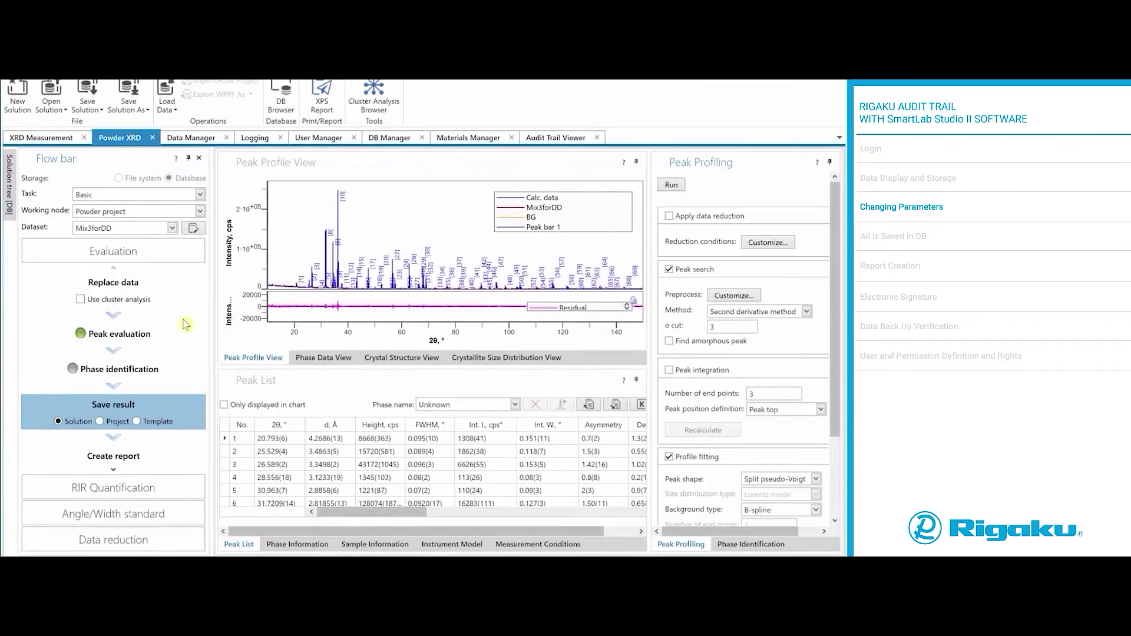
{"action": "left_click", "coordinate": [733, 327]}
{"action": "key", "text": "BackSpace"}
{"action": "type", "text": "6"}
{"action": "left_click", "coordinate": [763, 312]}
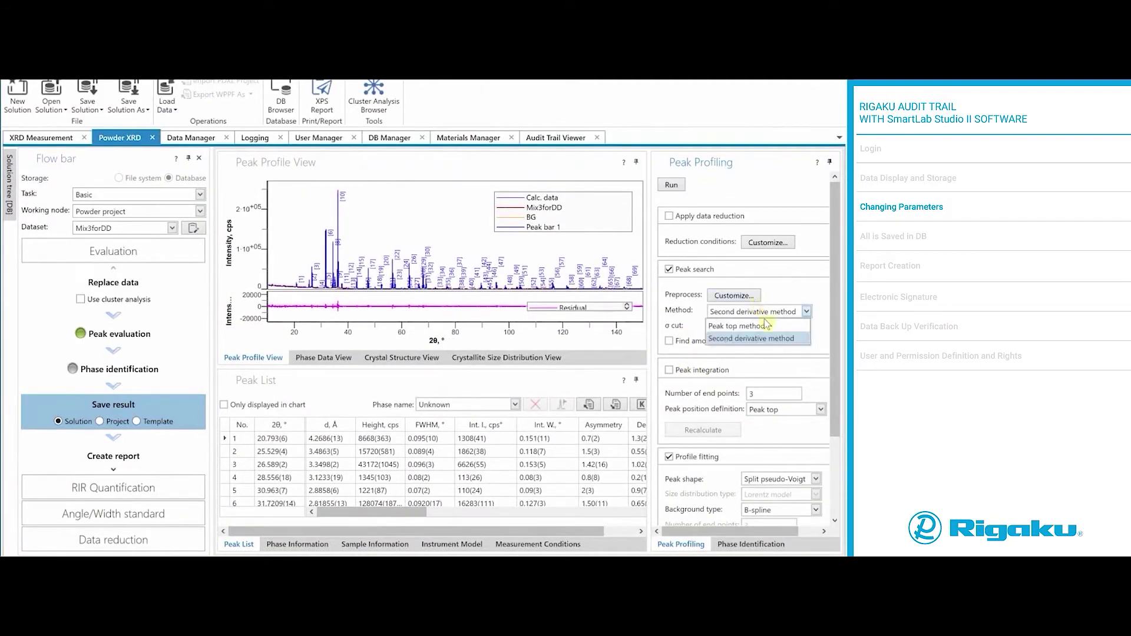
{"action": "left_click", "coordinate": [766, 324]}
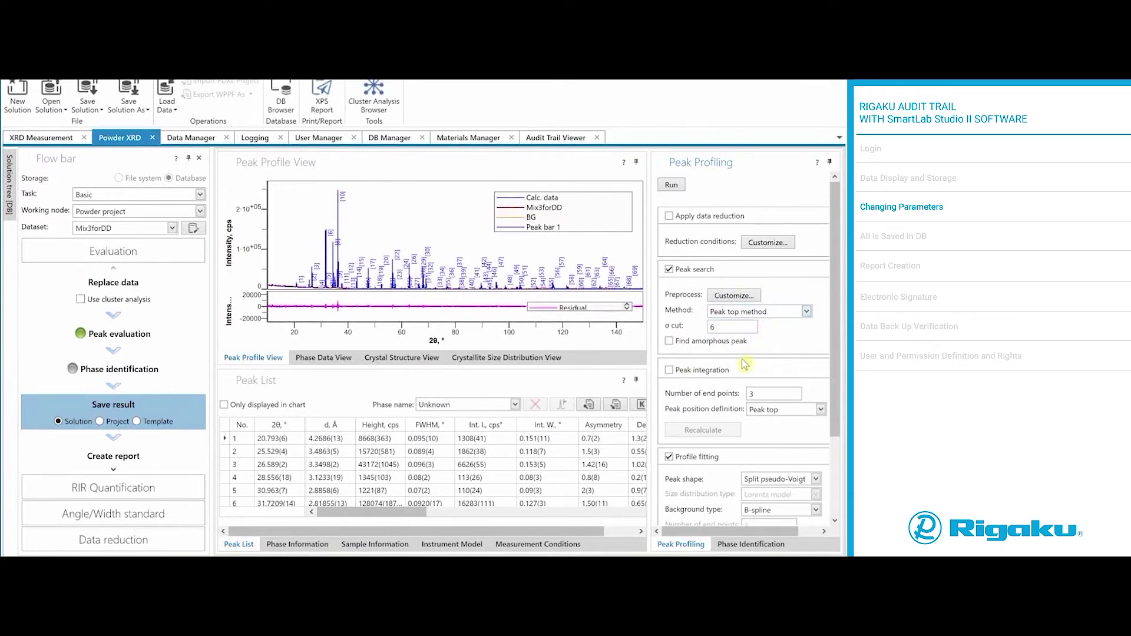
{"action": "left_click", "coordinate": [672, 186]}
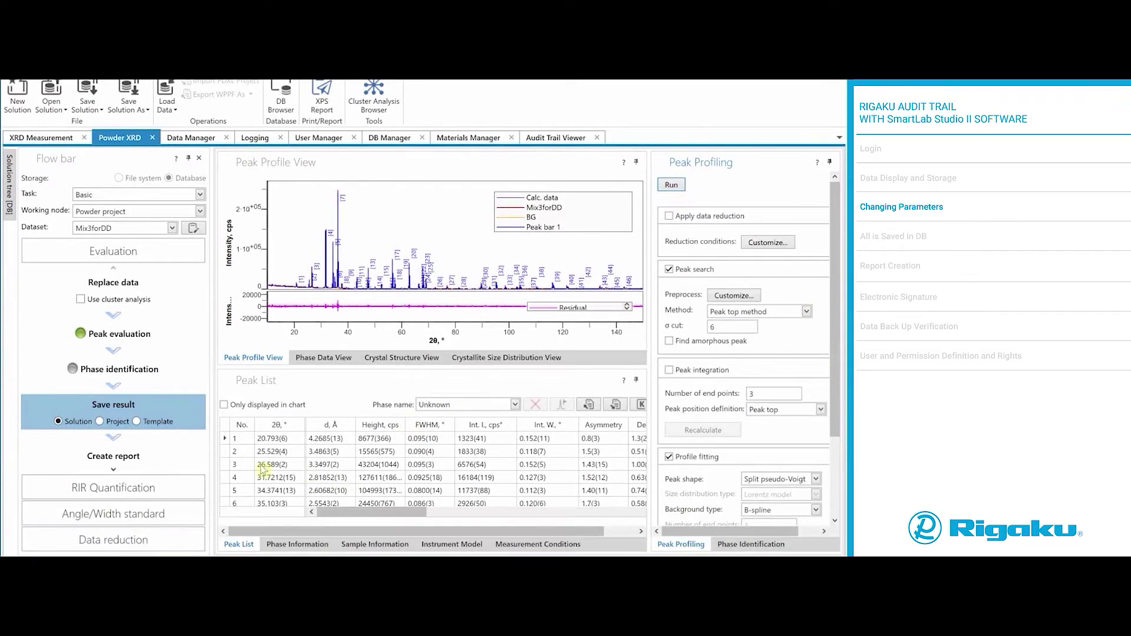
{"action": "left_click", "coordinate": [135, 411]}
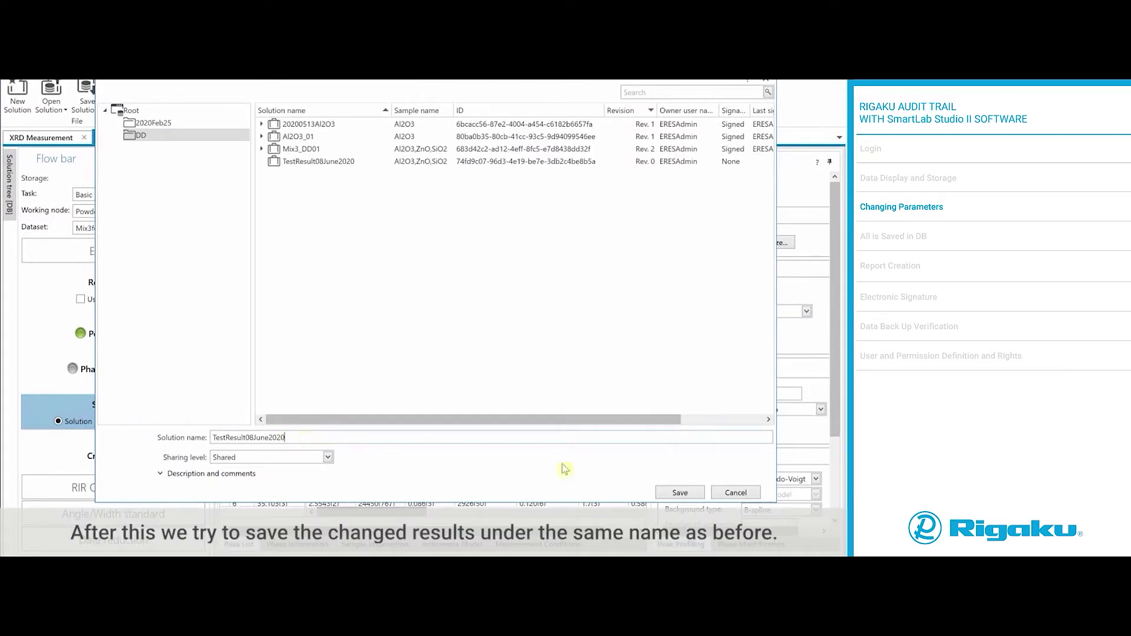
Step: Re-save TestResult08June2020 with reason 'Changed peak serch method and sigma cut', then view the audit trail
{"action": "left_click", "coordinate": [679, 492]}
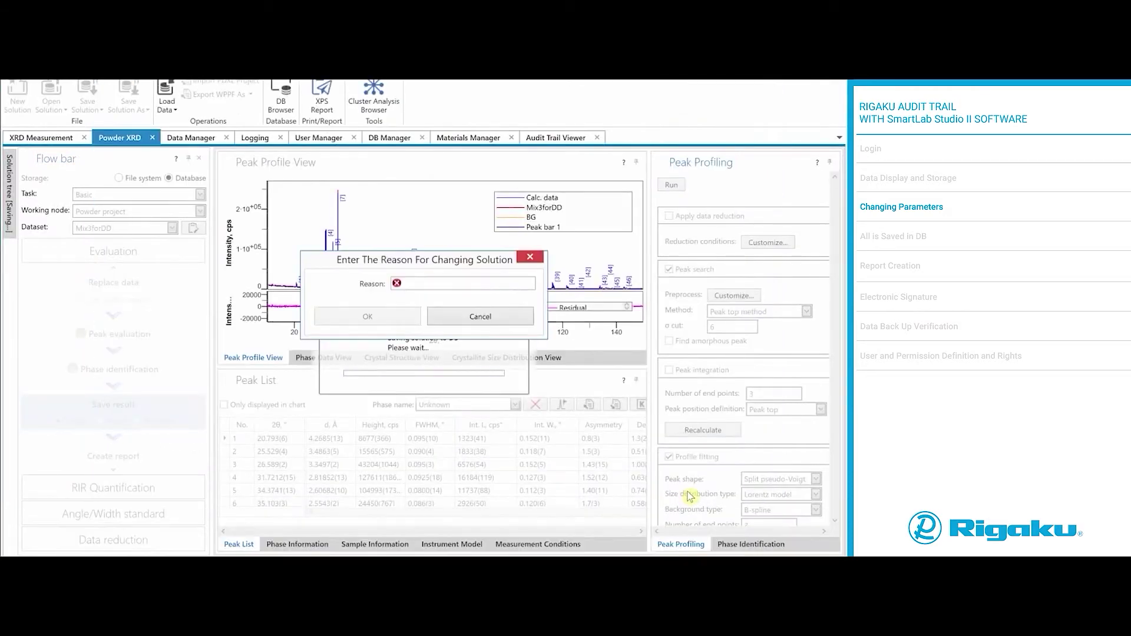
{"action": "left_click", "coordinate": [441, 284]}
{"action": "type", "text": "Changed"}
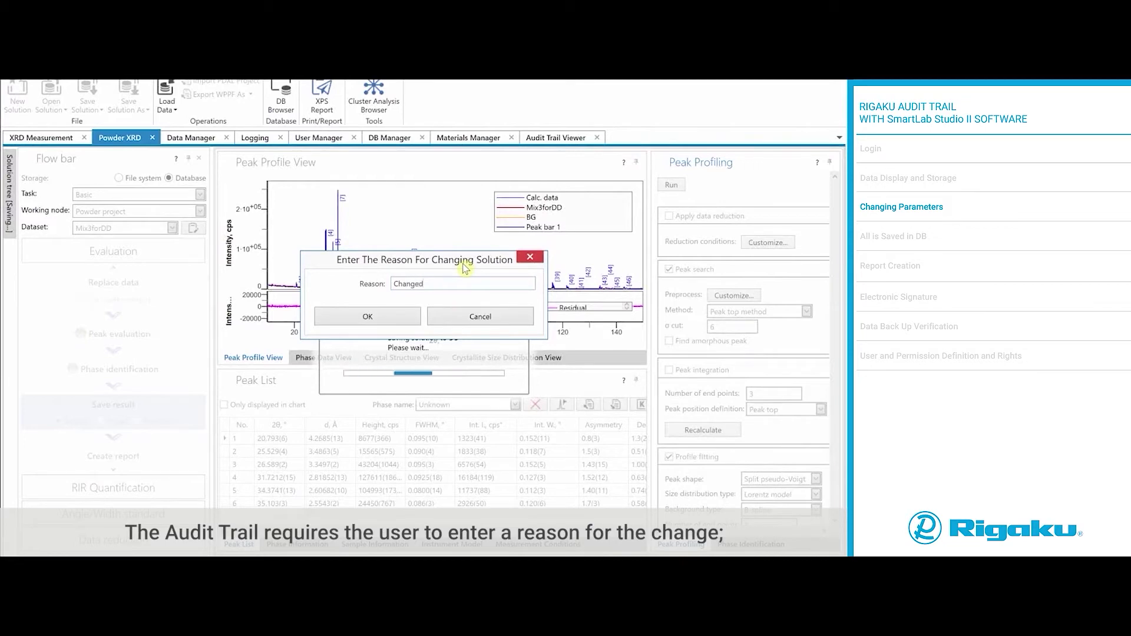
{"action": "type", "text": " sigma cut"}
{"action": "left_click", "coordinate": [426, 285]}
{"action": "type", "text": "peak sear"}
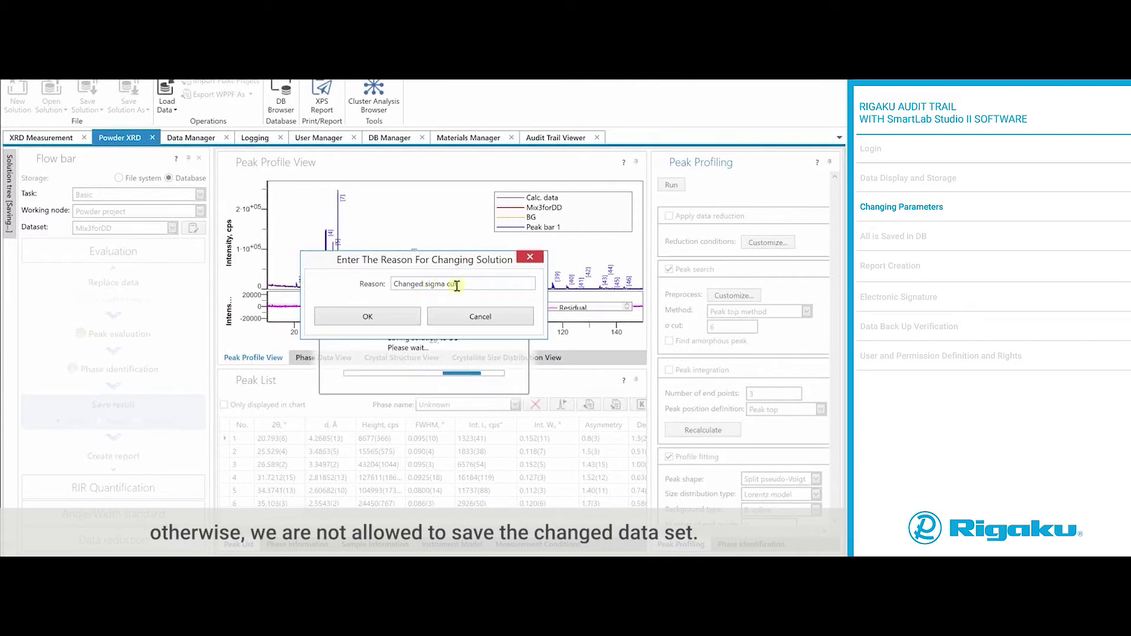
{"action": "type", "text": "ch method and"}
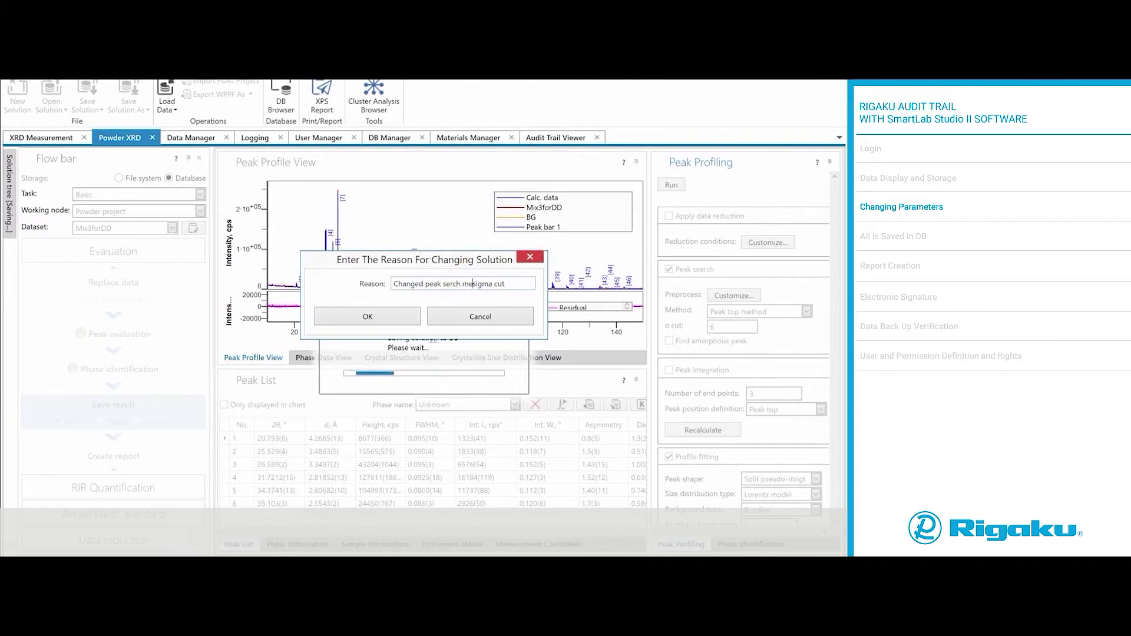
{"action": "left_click", "coordinate": [412, 319]}
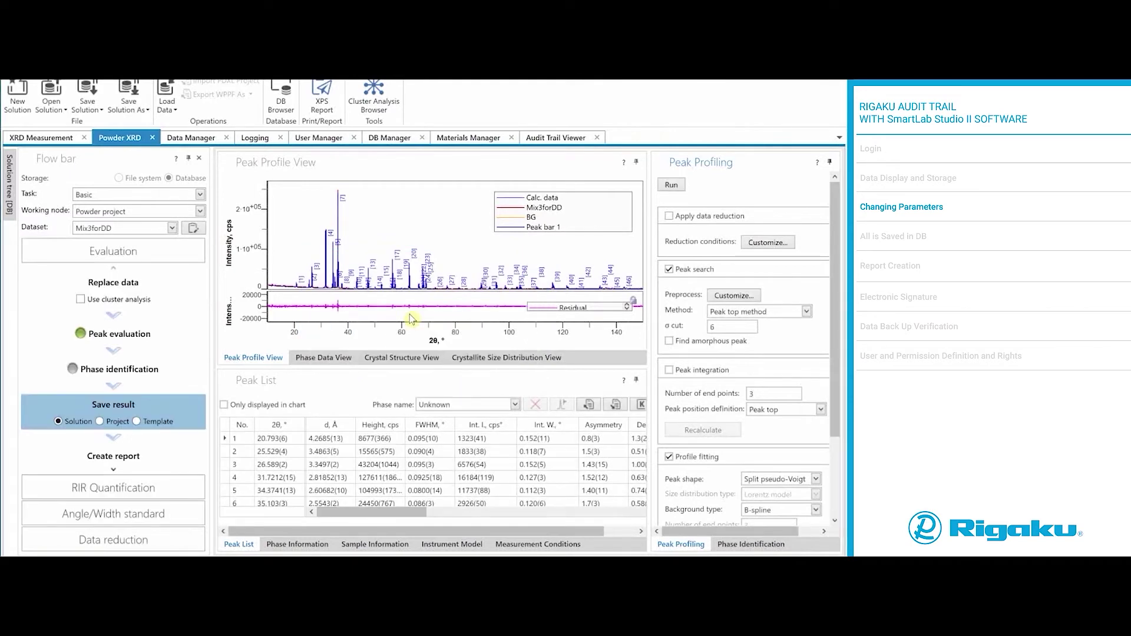
{"action": "left_click", "coordinate": [576, 139]}
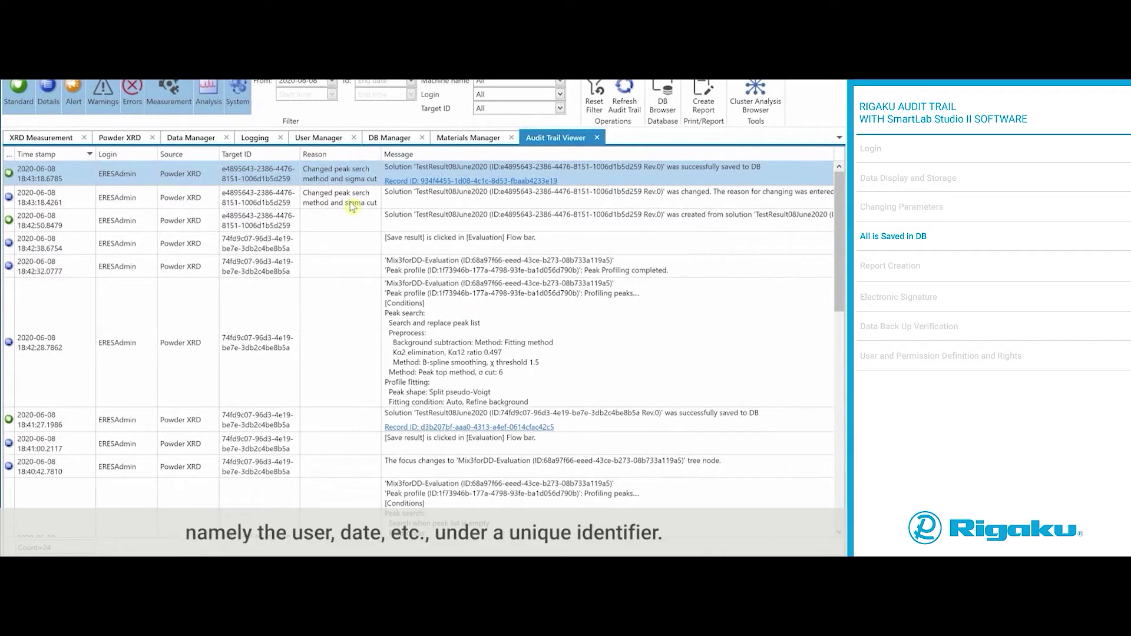
Step: Check both TestResult08June2020 entries in the DB Browser, then close it
{"action": "left_click", "coordinate": [129, 139]}
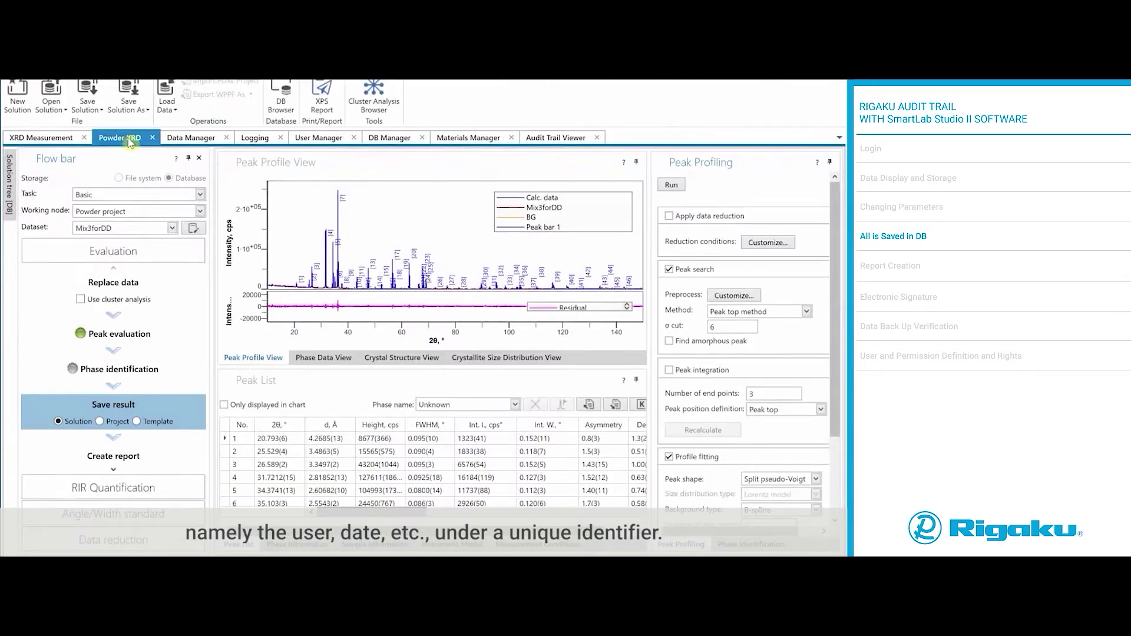
{"action": "left_click", "coordinate": [283, 104]}
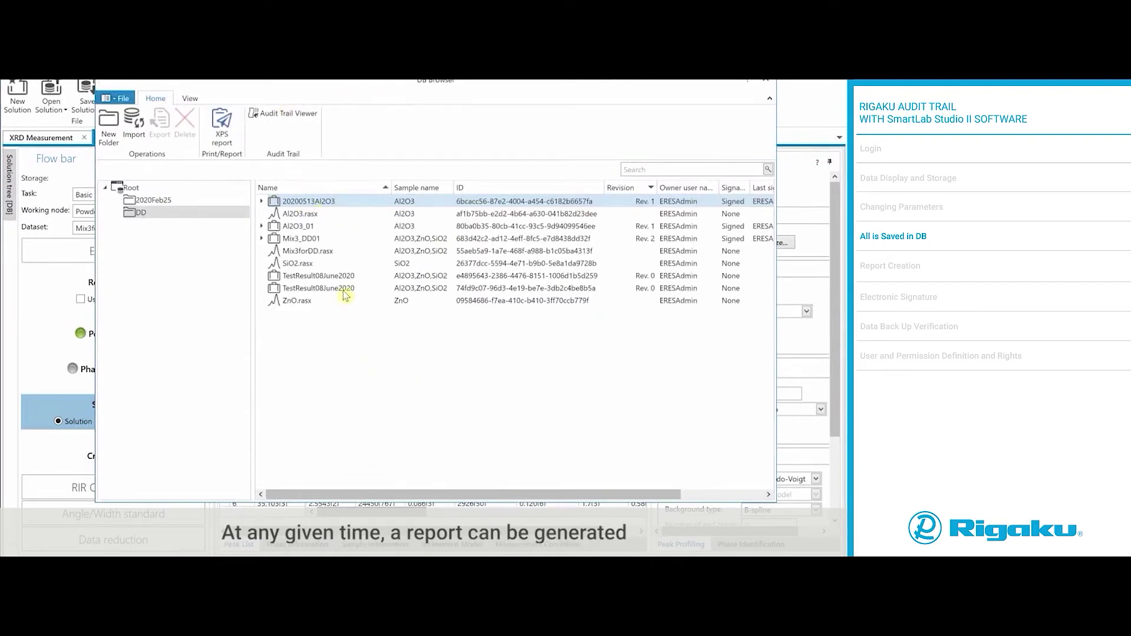
{"action": "left_click", "coordinate": [345, 292]}
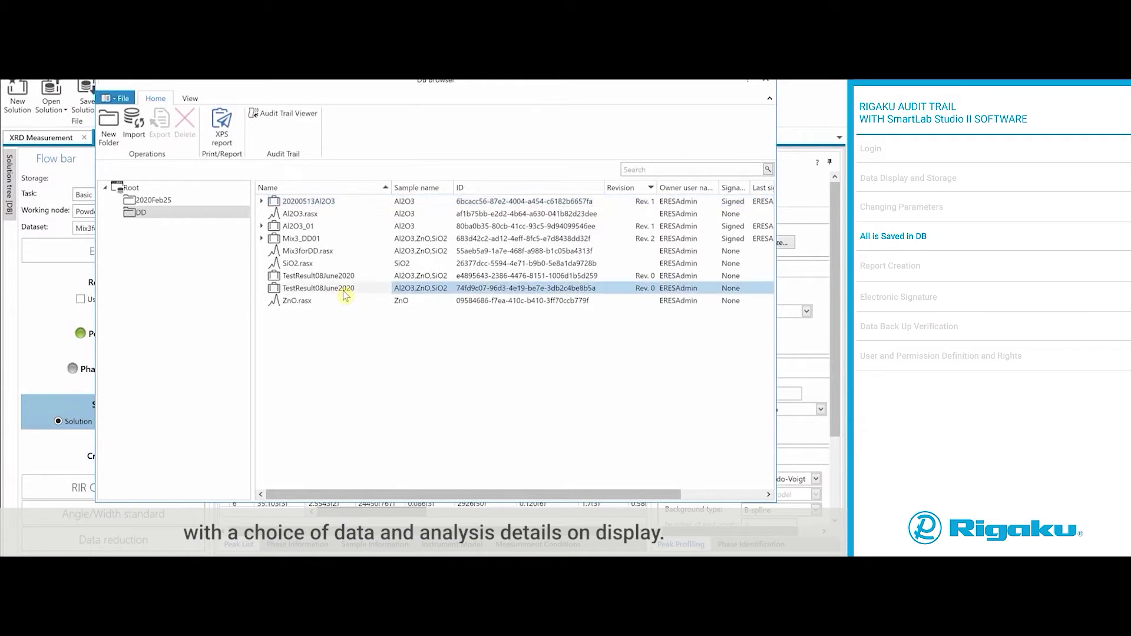
{"action": "key", "text": "Up"}
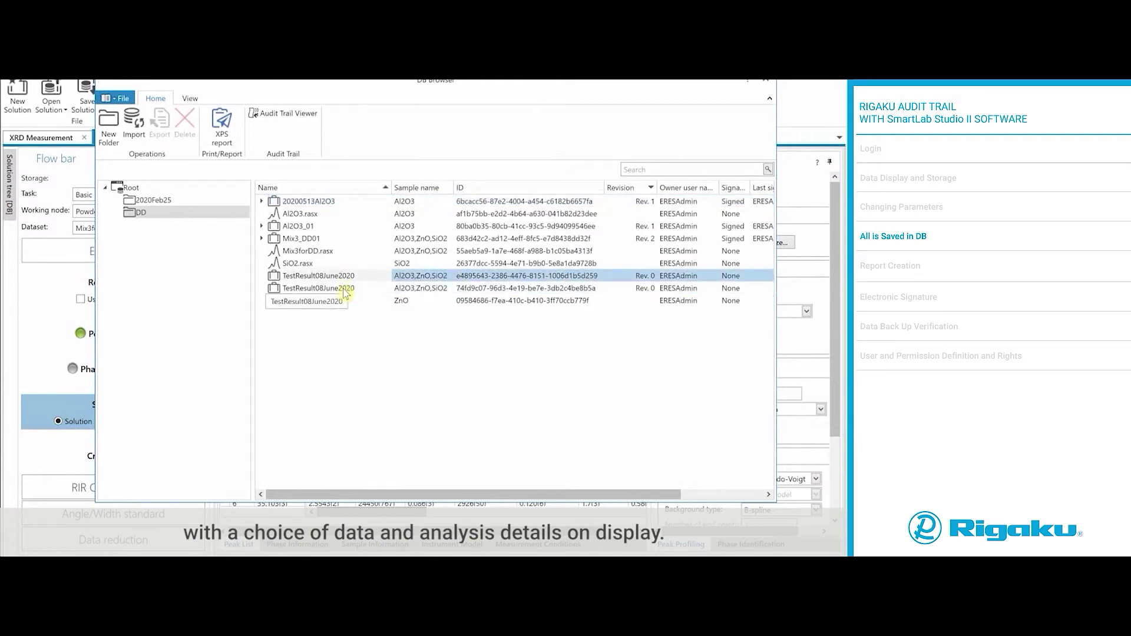
{"action": "left_click", "coordinate": [765, 81]}
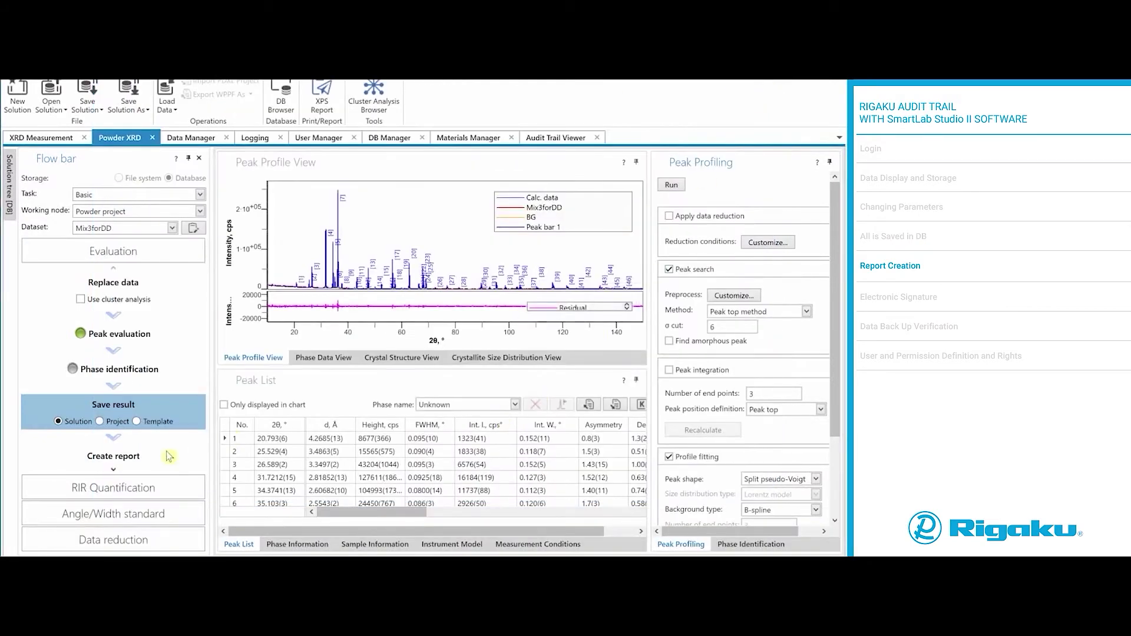
Step: Generate the Mix3forDD evaluation report and maximize it to read the measurement conditions and profile
{"action": "left_click", "coordinate": [136, 462]}
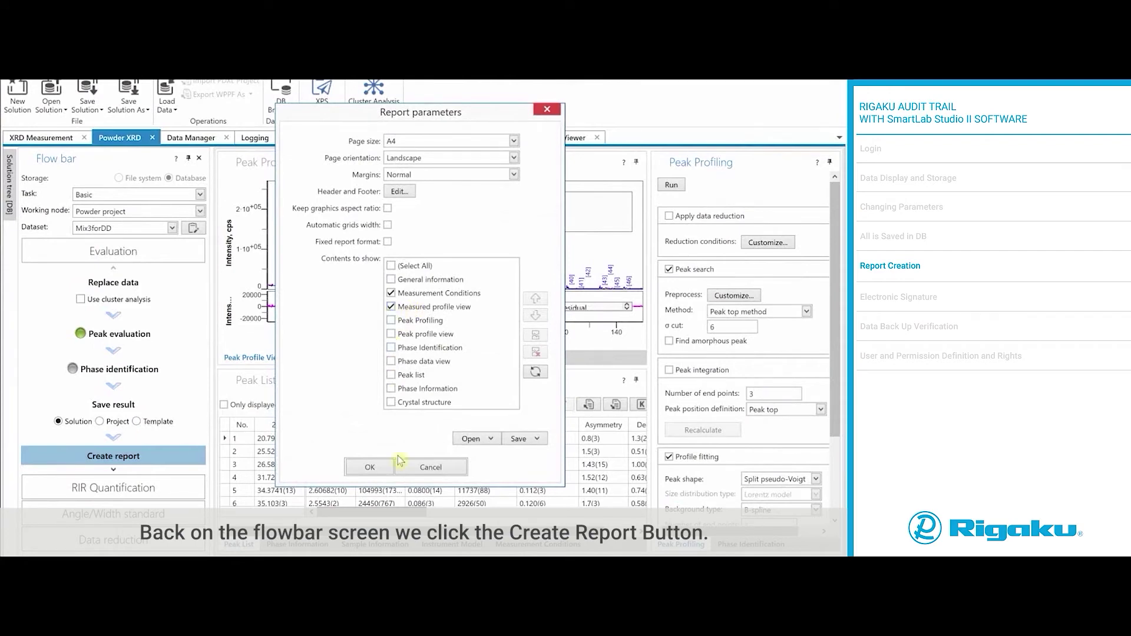
{"action": "left_click", "coordinate": [376, 468]}
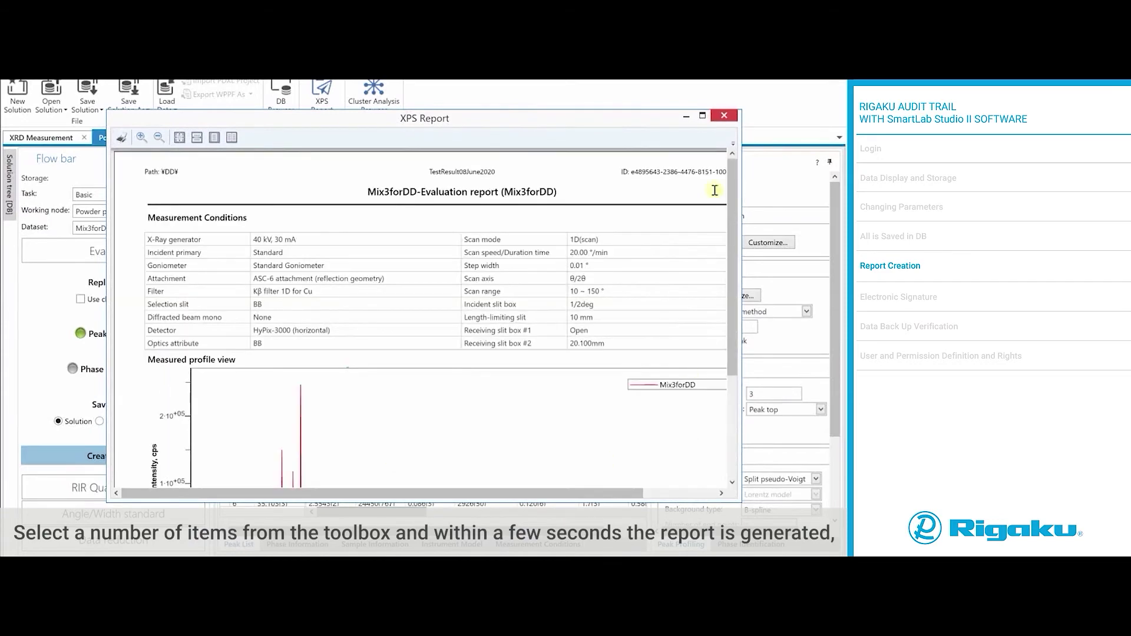
{"action": "left_click", "coordinate": [703, 116]}
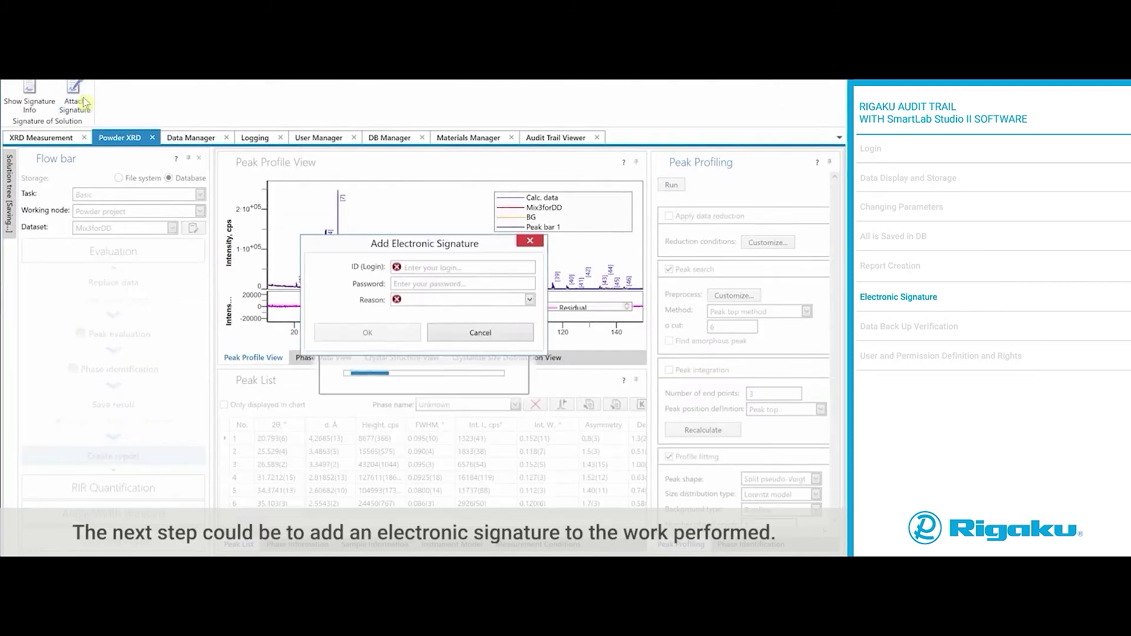
Step: Sign the solution electronically with the administrator credentials and reason 'Review 12345'
{"action": "type", "text": "ERES"}
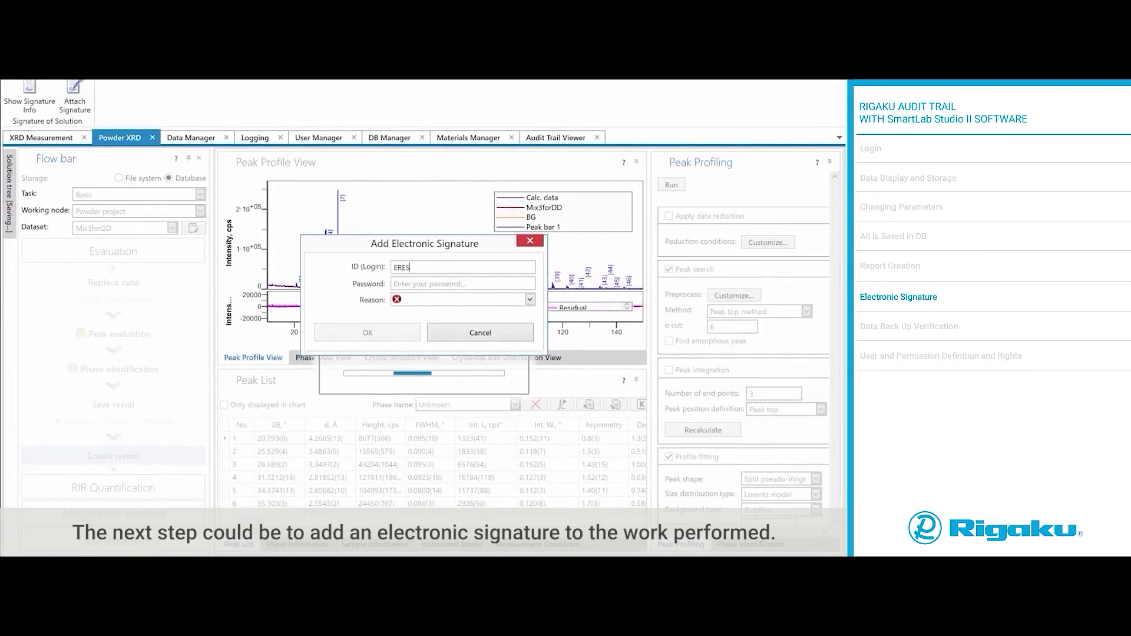
{"action": "type", "text": "Admin"}
{"action": "key", "text": "Tab"}
{"action": "type", "text": "*******"}
{"action": "left_click", "coordinate": [530, 300]}
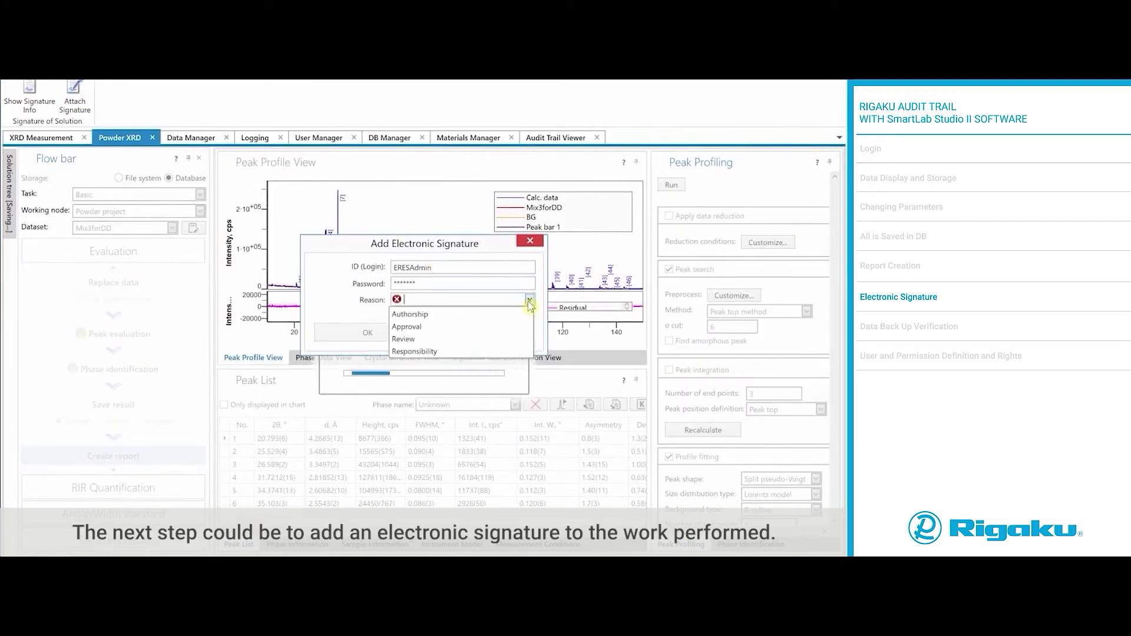
{"action": "left_click", "coordinate": [521, 340]}
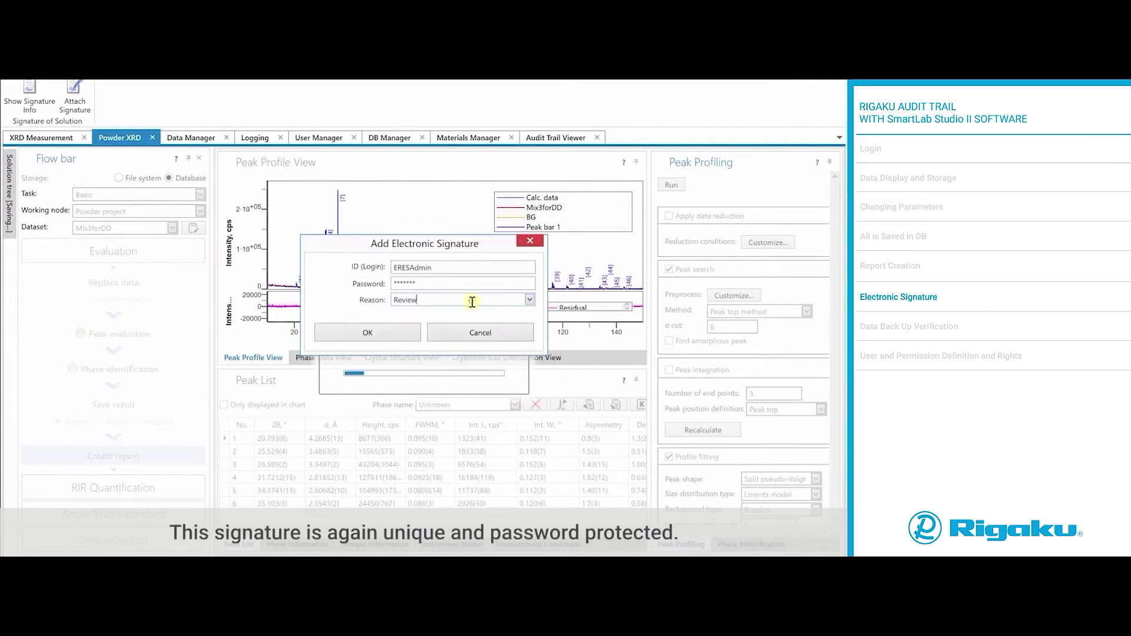
{"action": "type", "text": "12345"}
{"action": "left_click", "coordinate": [396, 336]}
Step: Regenerate the report via Create and show report and view its signature header full-size
{"action": "left_click", "coordinate": [113, 456]}
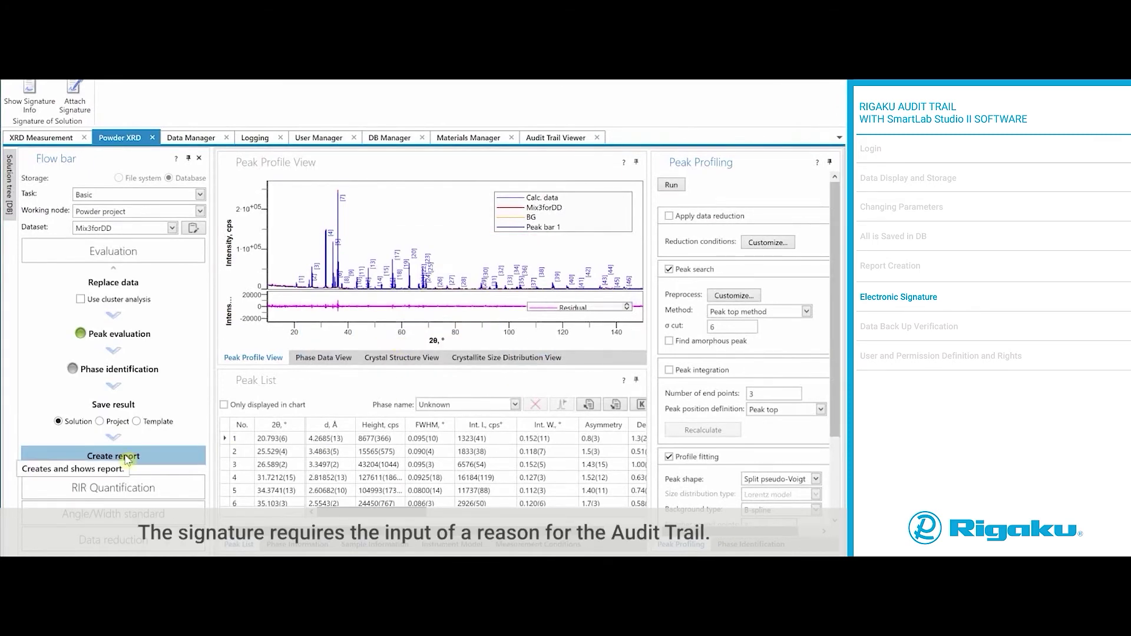
{"action": "left_click", "coordinate": [65, 470]}
{"action": "left_click", "coordinate": [366, 462]}
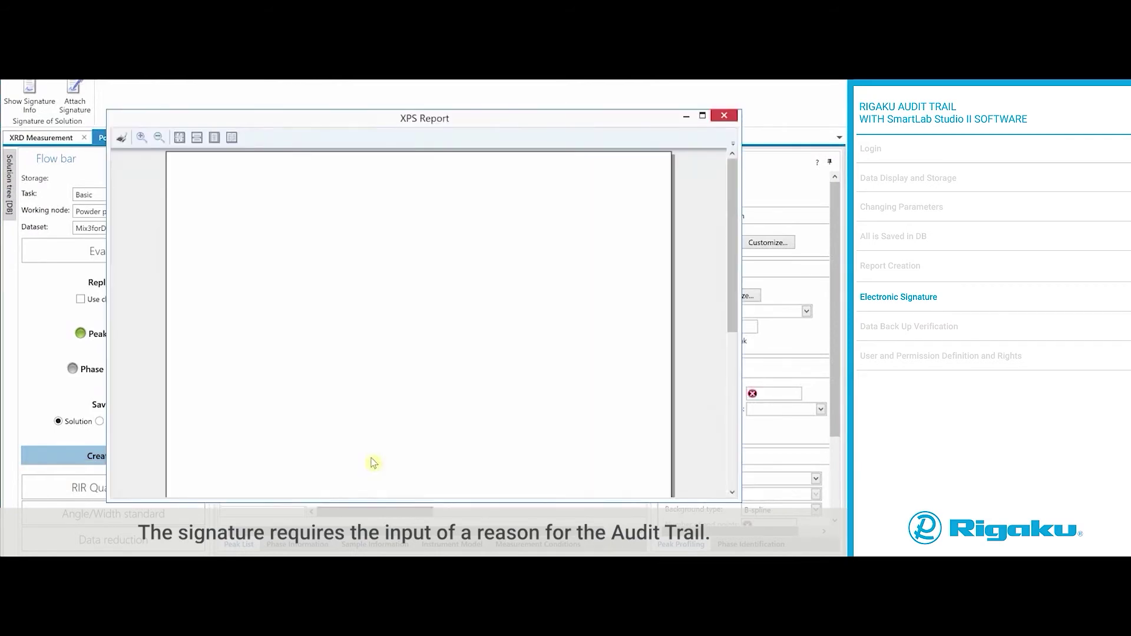
{"action": "double_click", "coordinate": [222, 117]}
{"action": "scroll", "coordinate": [205, 82], "scroll_direction": "up", "scroll_amount": 2}
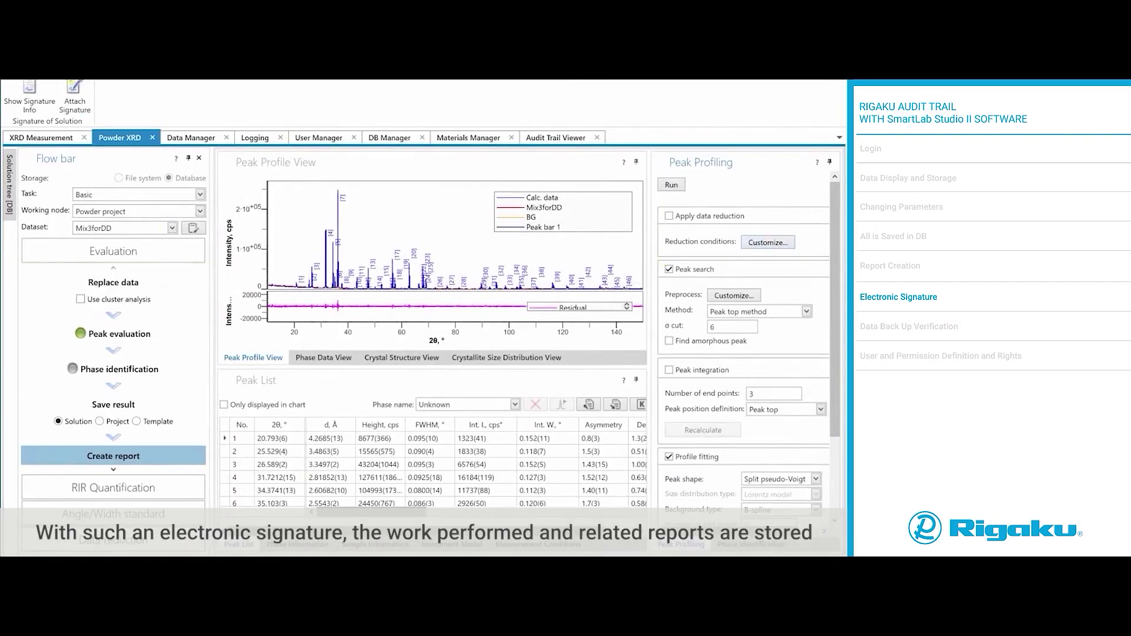
Step: Inspect the signed TestResult08June2020 entry and its child entry in the DB Browser
{"action": "left_click", "coordinate": [285, 97]}
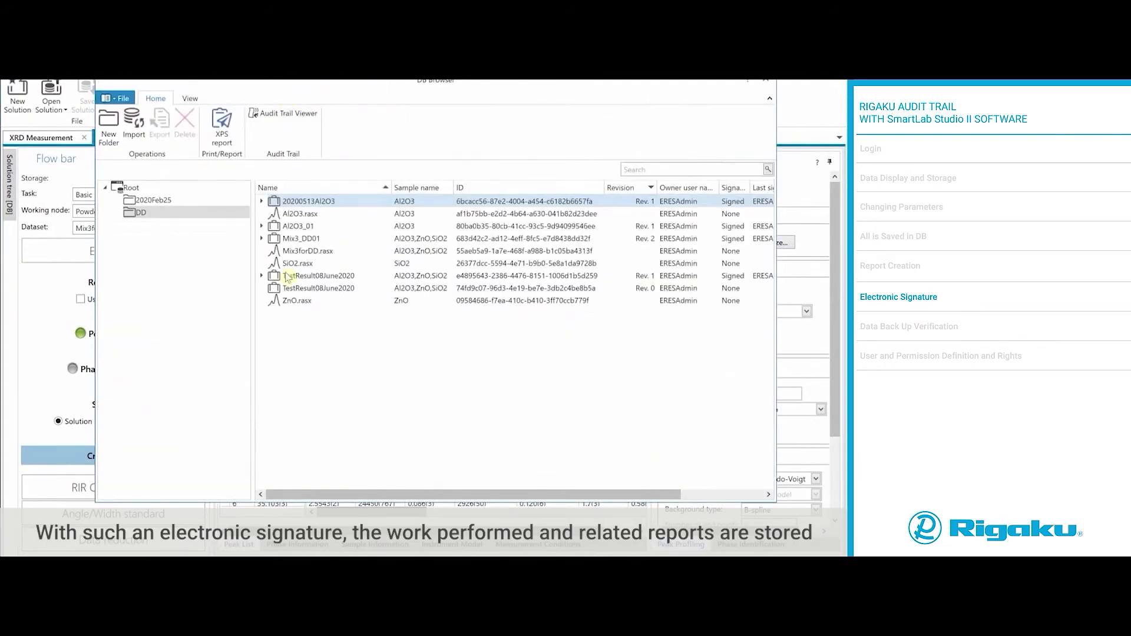
{"action": "left_click", "coordinate": [261, 276]}
{"action": "left_click", "coordinate": [334, 278]}
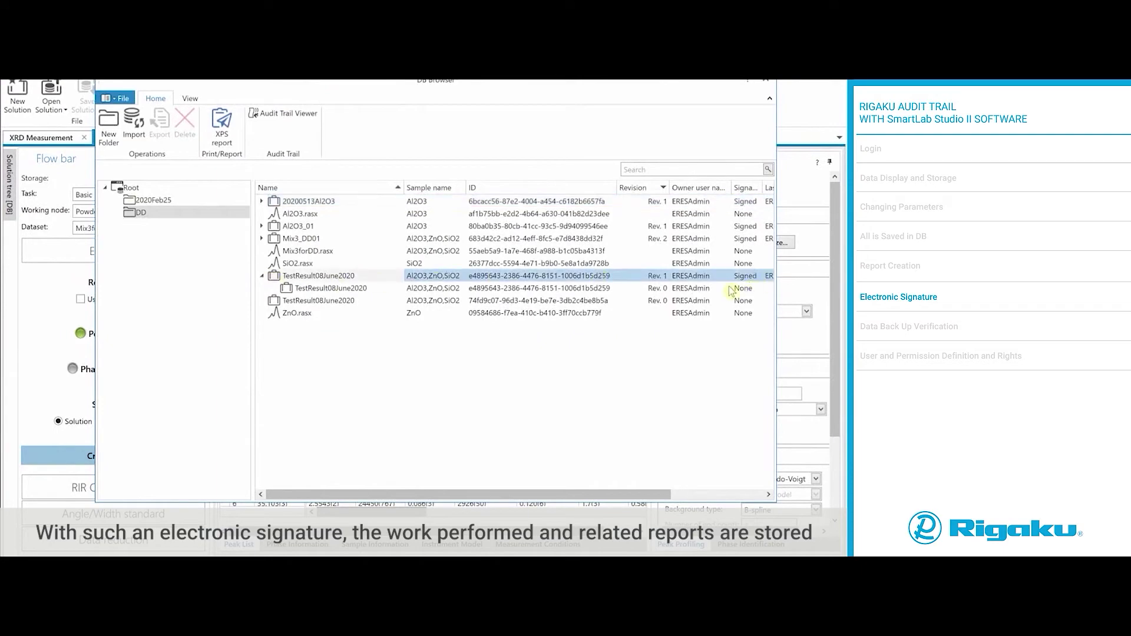
{"action": "left_click", "coordinate": [768, 85]}
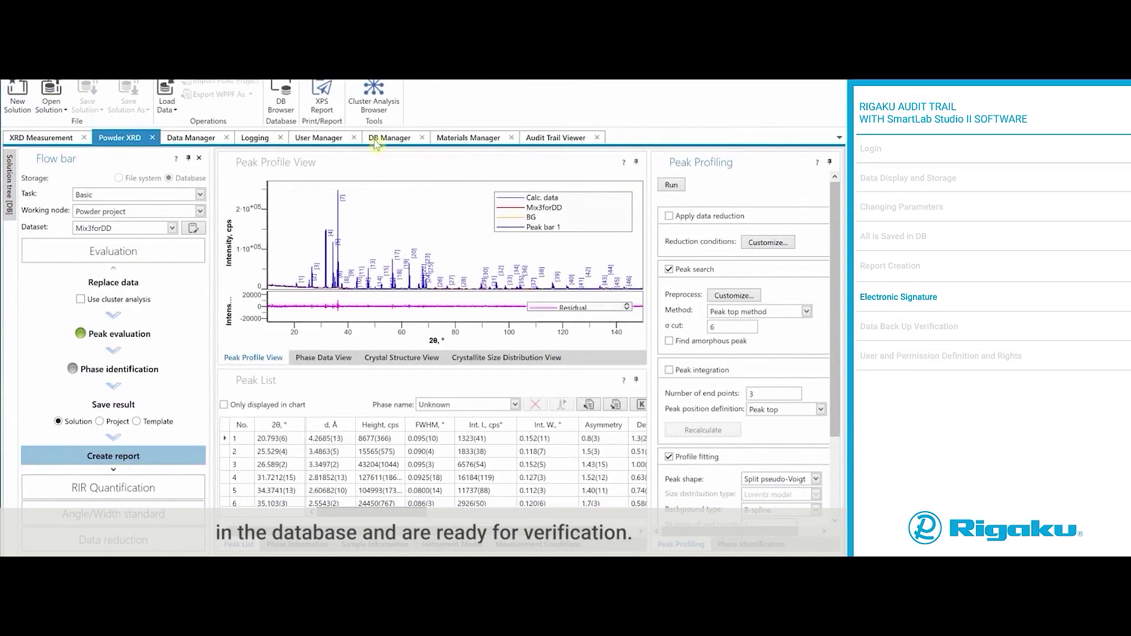
Step: Back up the database to backup2020_06_08.xml with data verification enabled
{"action": "left_click", "coordinate": [541, 141]}
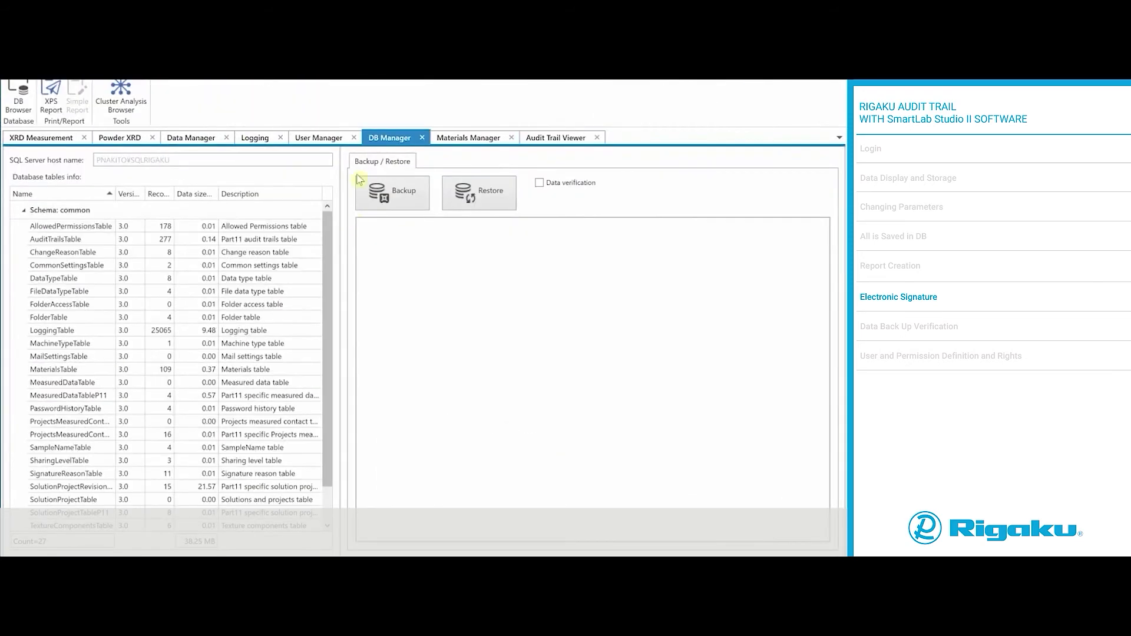
{"action": "left_click", "coordinate": [402, 204]}
{"action": "left_click", "coordinate": [83, 139]}
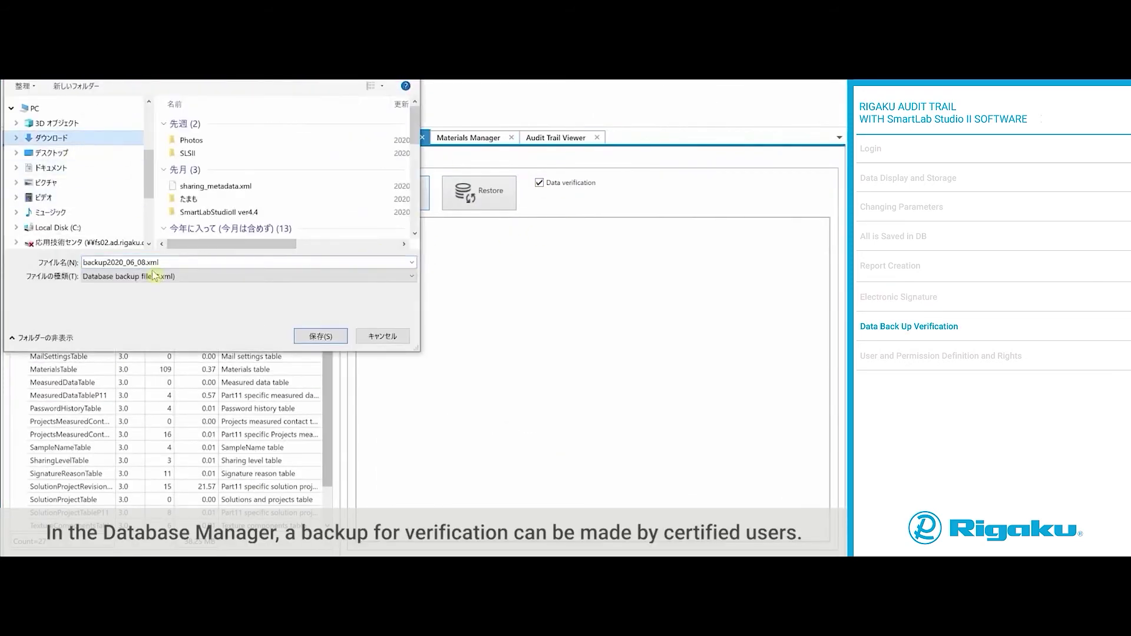
{"action": "key", "text": "Return"}
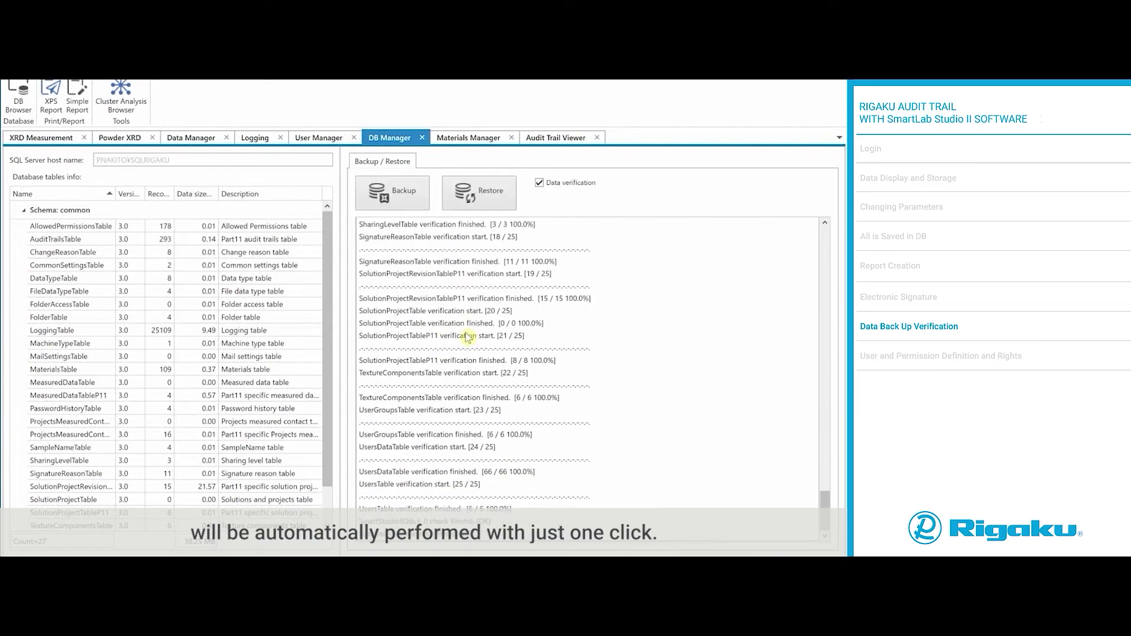
{"action": "left_click", "coordinate": [306, 139]}
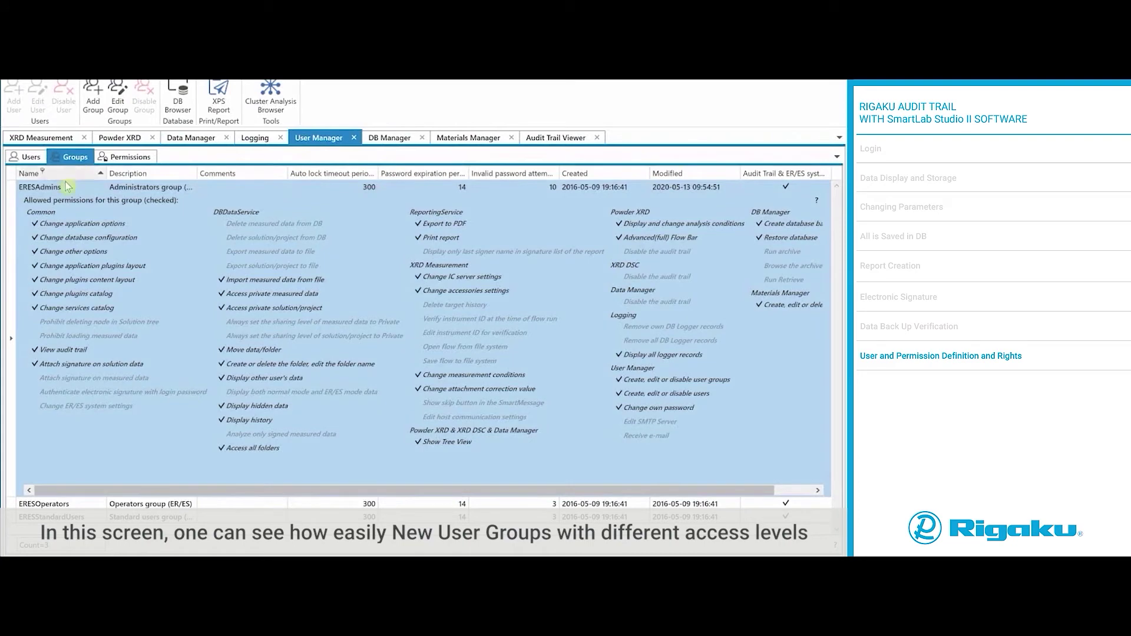
Step: Review the ERESOperators and ERESStandardUsers permissions, then draft and cancel an ERESLeaders group with 5 attempts
{"action": "left_click", "coordinate": [65, 504]}
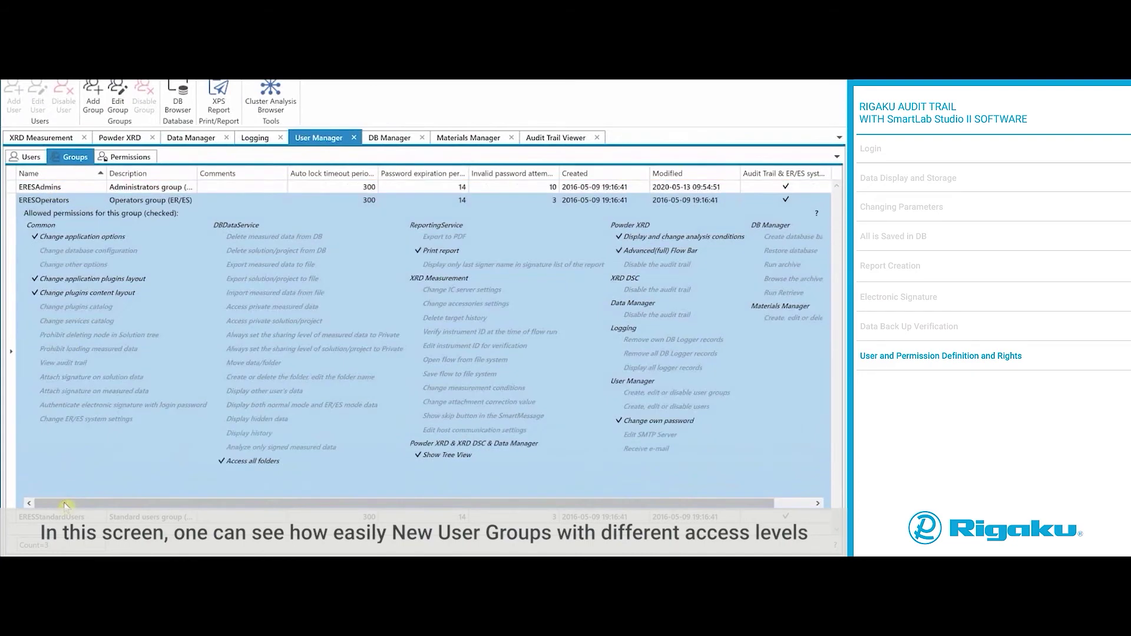
{"action": "left_click", "coordinate": [65, 517]}
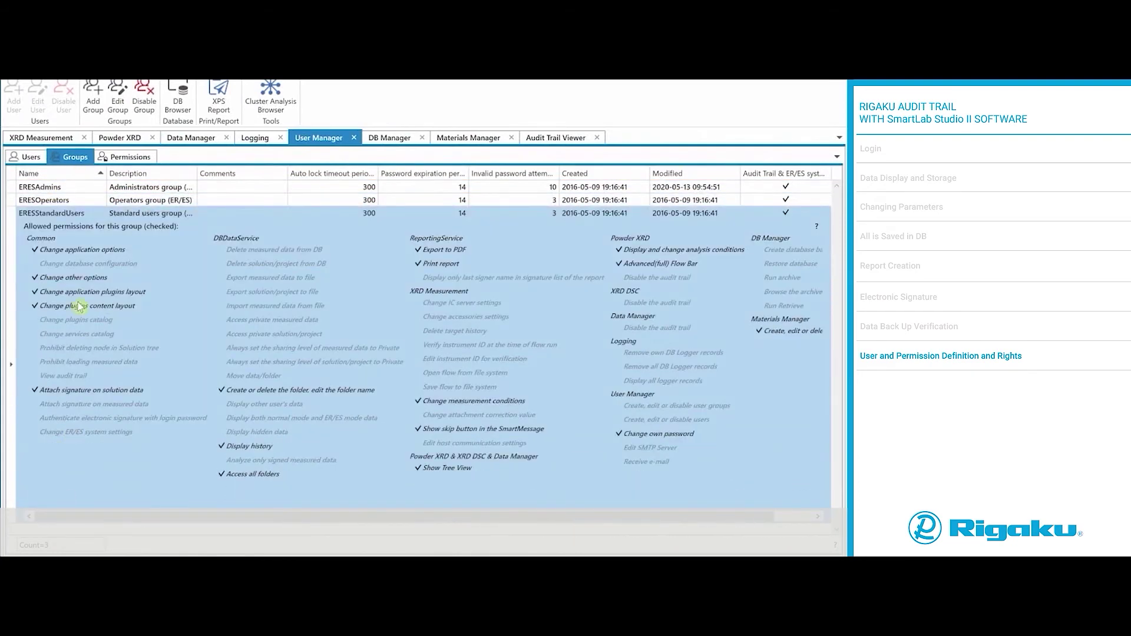
{"action": "left_click", "coordinate": [93, 106]}
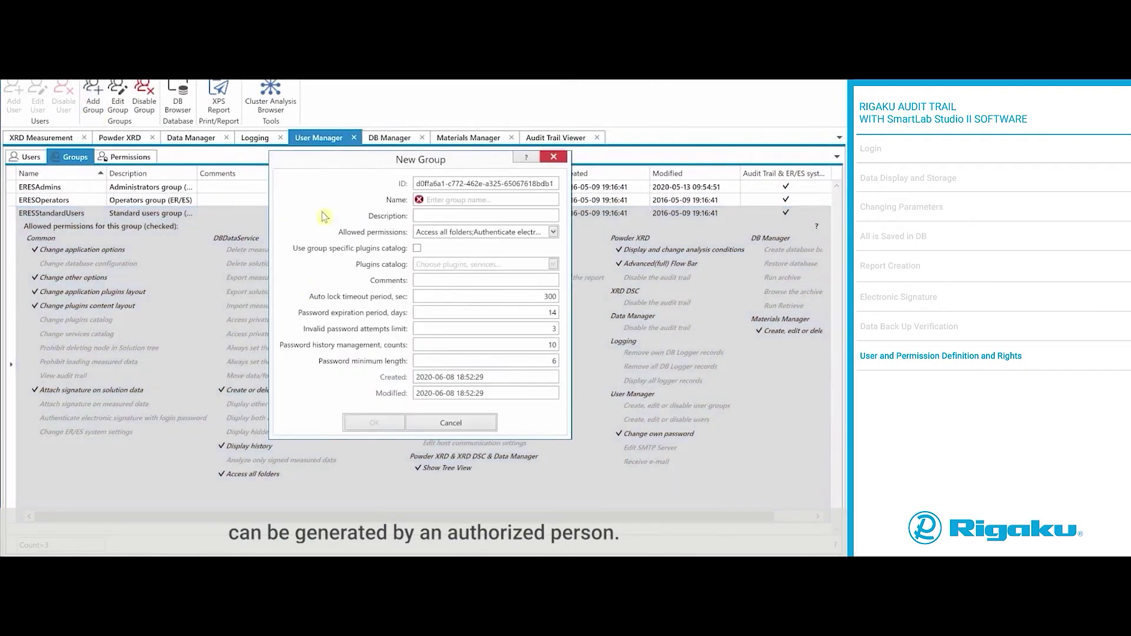
{"action": "left_click", "coordinate": [468, 200]}
{"action": "type", "text": "ERESLeaders"}
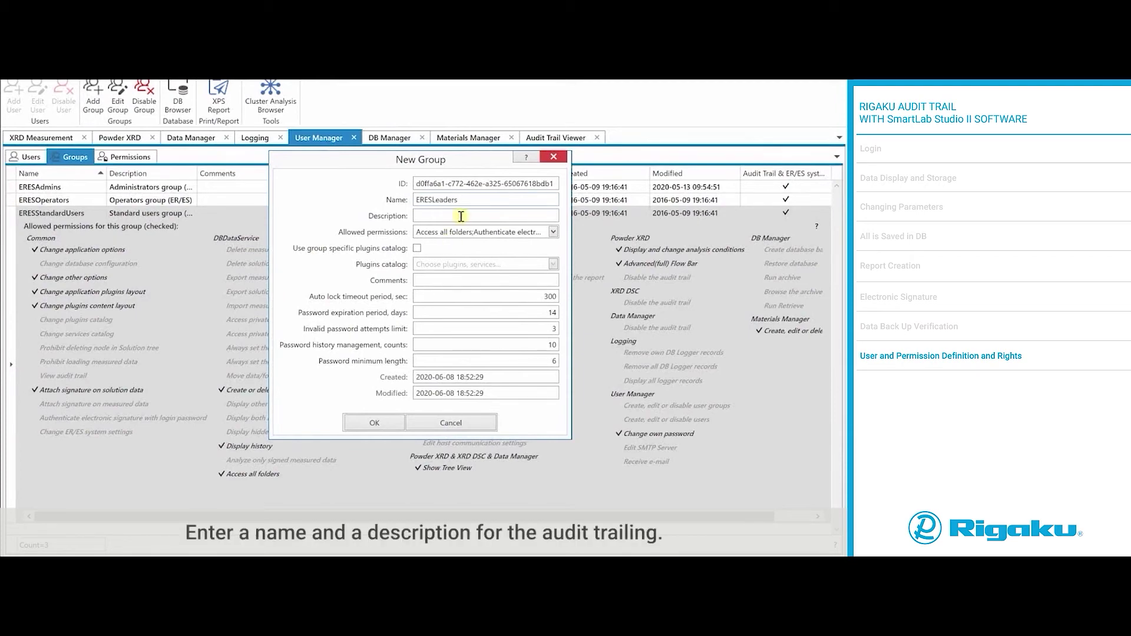
{"action": "type", "text": "12345"}
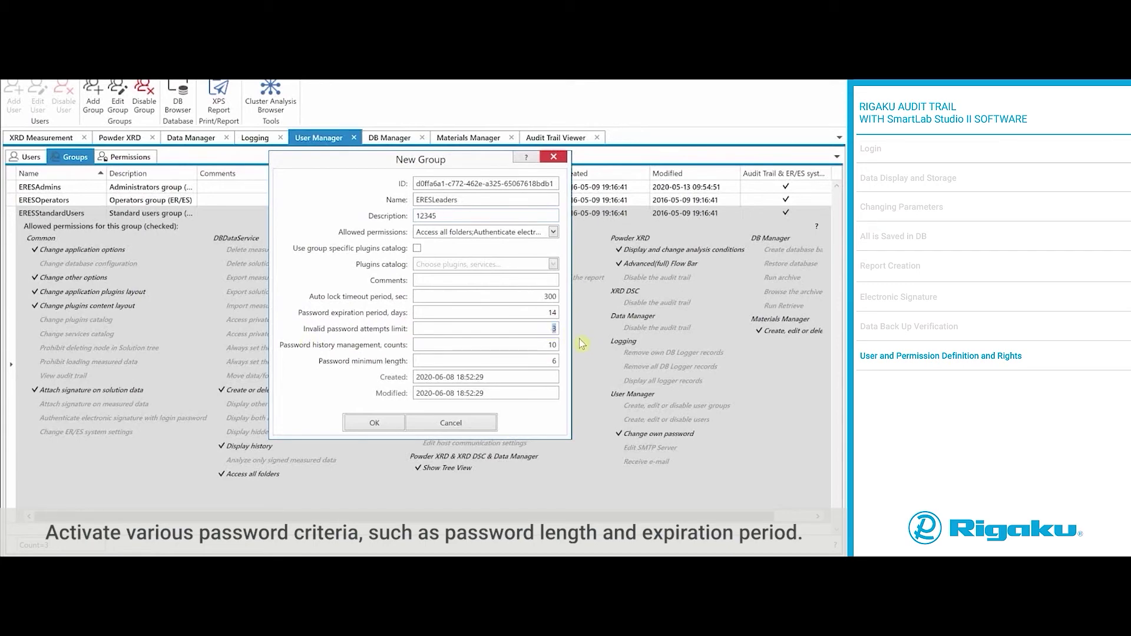
{"action": "type", "text": "5"}
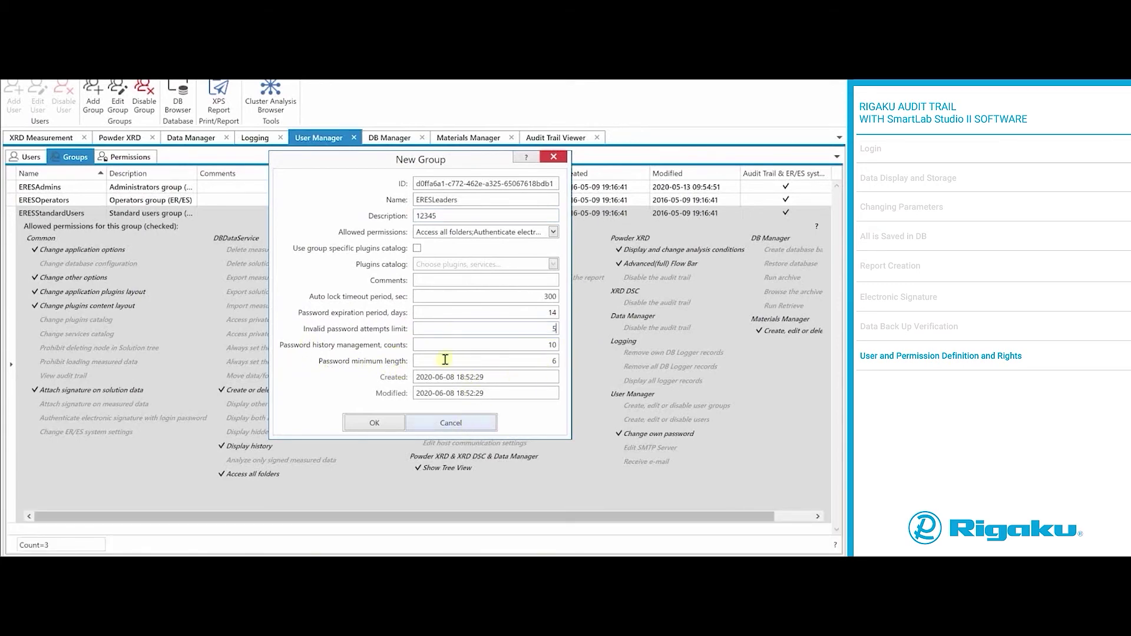
{"action": "left_click", "coordinate": [461, 424]}
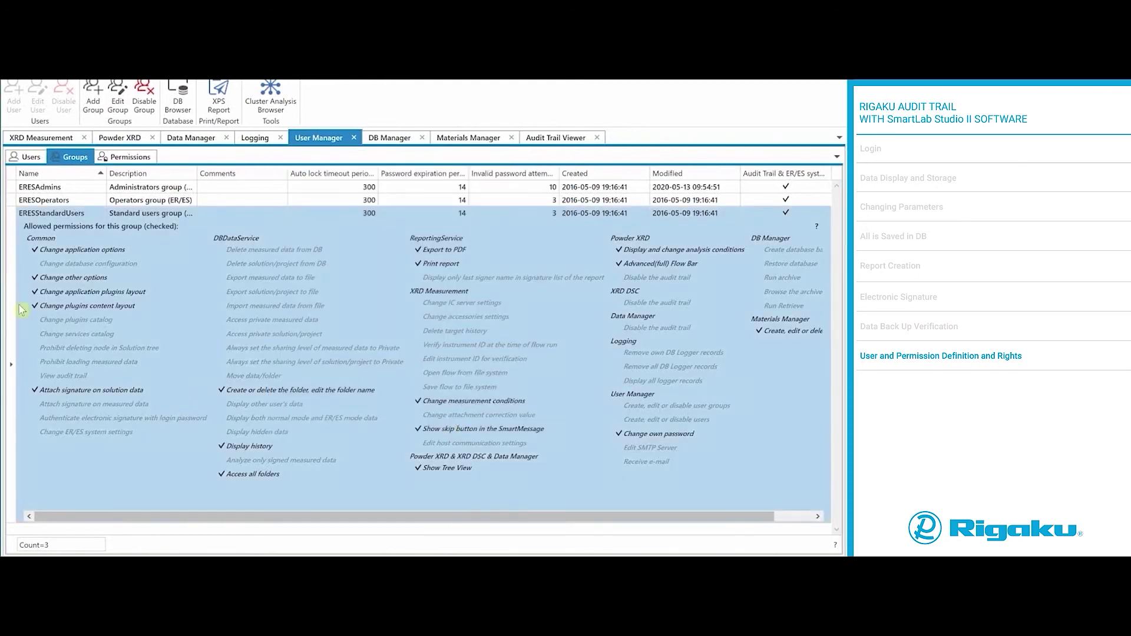
{"action": "left_click", "coordinate": [66, 201]}
Step: Edit the ERESAdmins group and locate Delete measured data from DB in its allowed permissions
{"action": "left_click", "coordinate": [56, 188]}
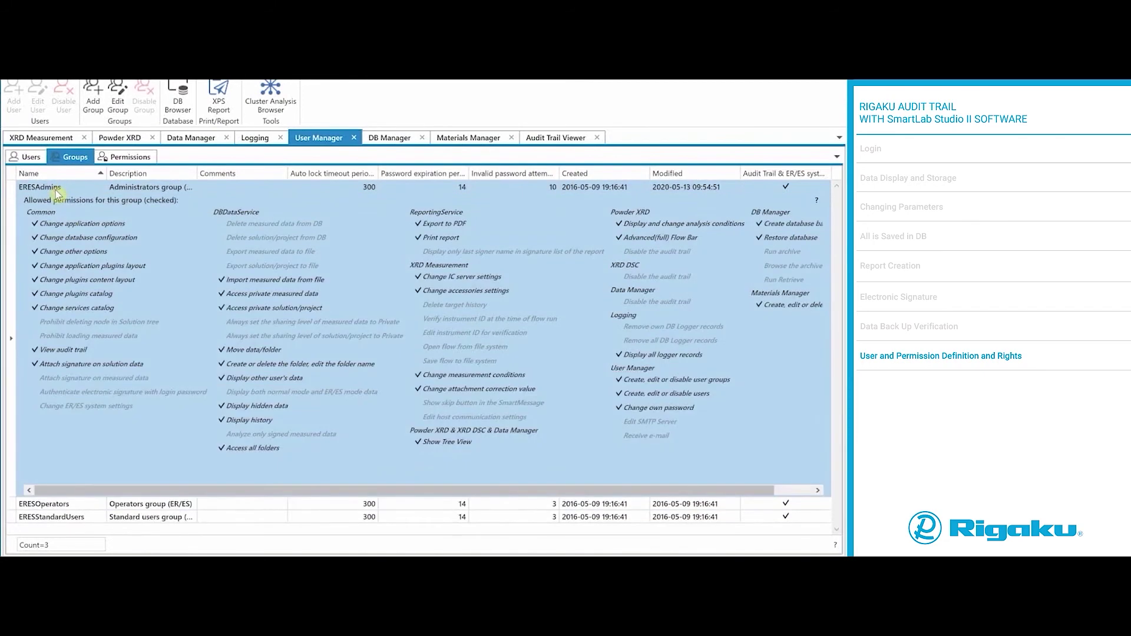
{"action": "left_click", "coordinate": [117, 98]}
{"action": "left_click", "coordinate": [554, 231]}
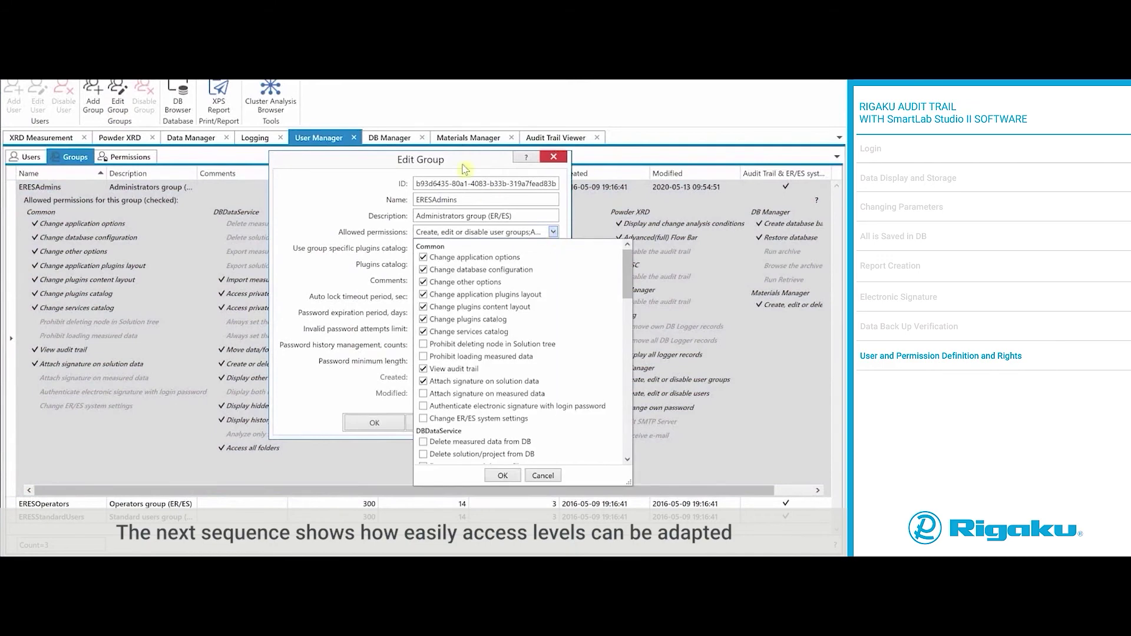
{"action": "scroll", "coordinate": [636, 333], "scroll_direction": "down", "scroll_amount": 5}
{"action": "scroll", "coordinate": [635, 333], "scroll_direction": "down", "scroll_amount": 3}
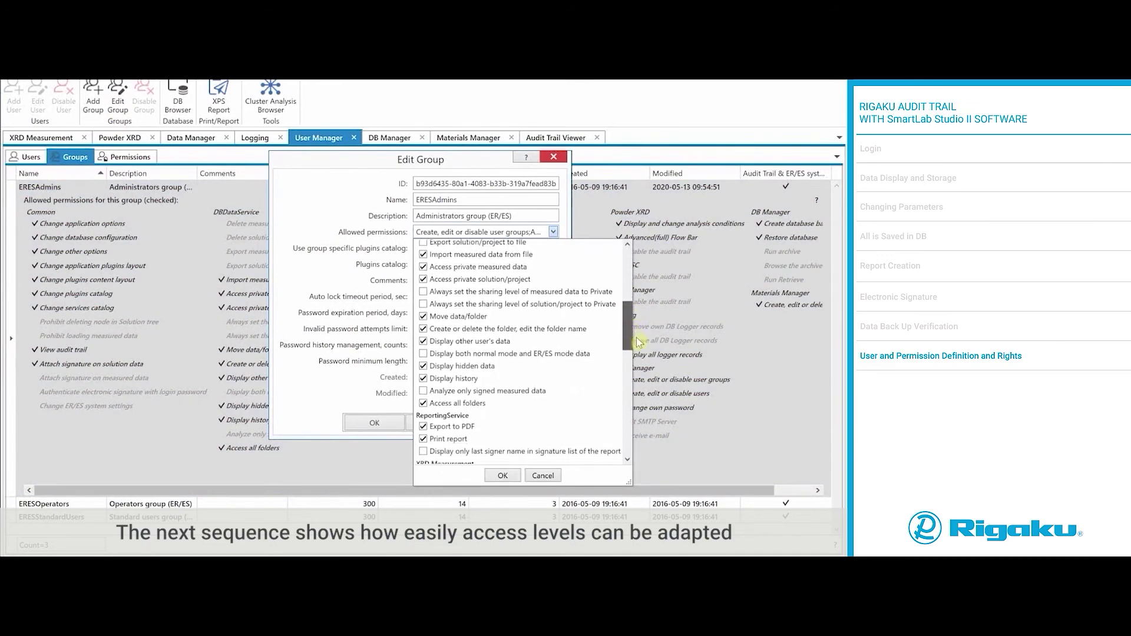
{"action": "scroll", "coordinate": [642, 327], "scroll_direction": "up", "scroll_amount": 5}
{"action": "scroll", "coordinate": [644, 325], "scroll_direction": "up", "scroll_amount": 3}
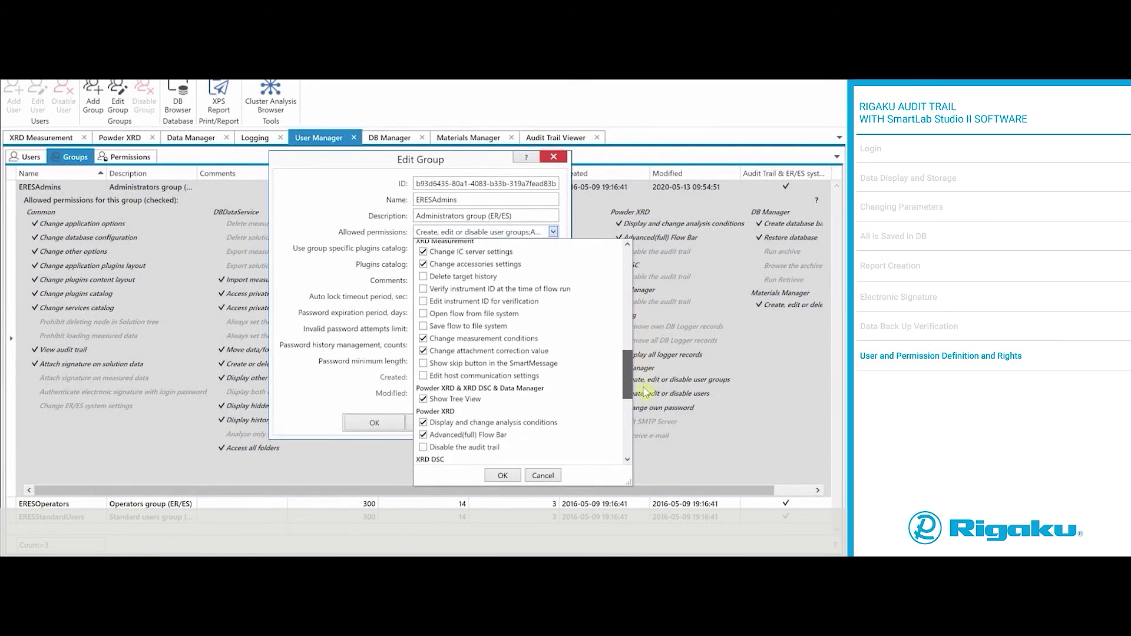
{"action": "scroll", "coordinate": [647, 365], "scroll_direction": "down", "scroll_amount": 10}
{"action": "scroll", "coordinate": [655, 383], "scroll_direction": "up", "scroll_amount": 10}
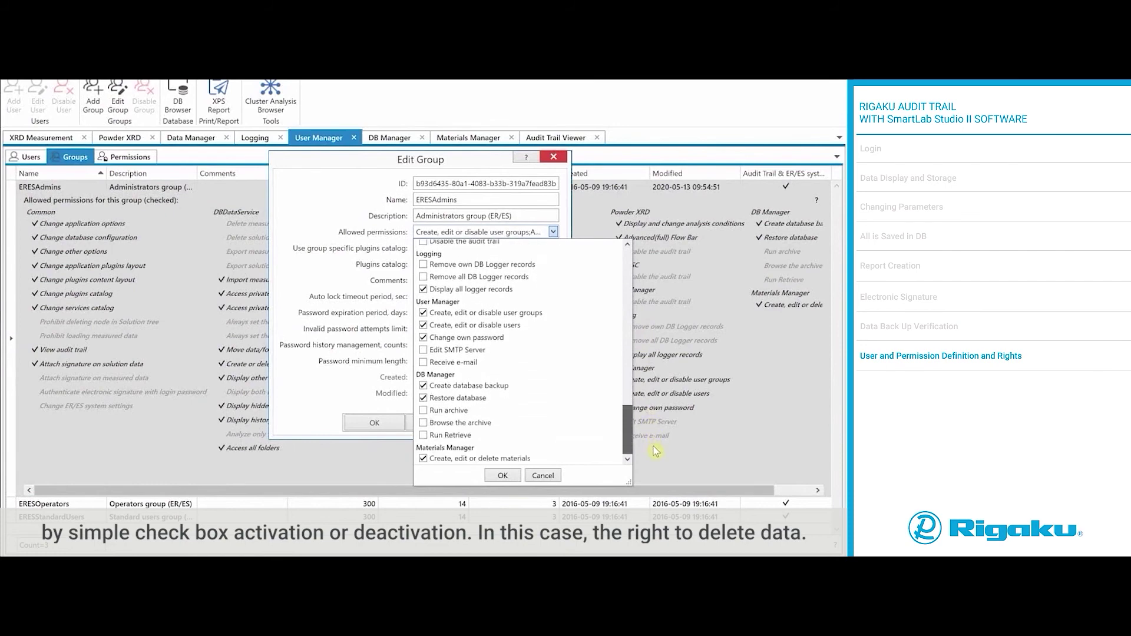
{"action": "scroll", "coordinate": [654, 331], "scroll_direction": "up", "scroll_amount": 5}
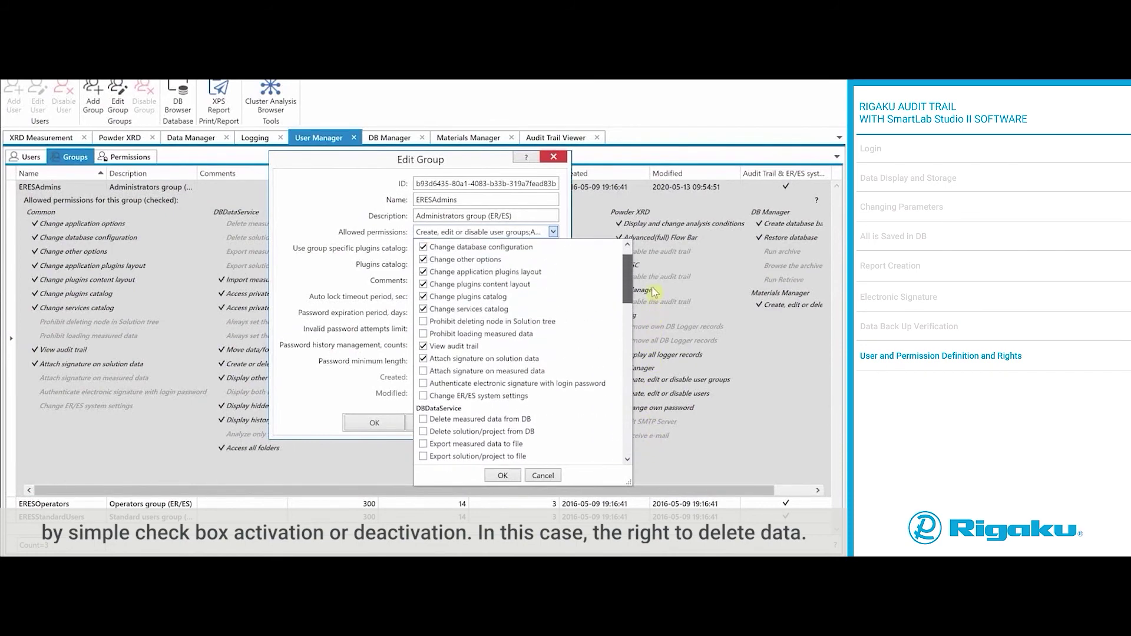
Step: Tick Delete measured data from DB and save the ERESAdmins group
{"action": "left_click", "coordinate": [423, 395]}
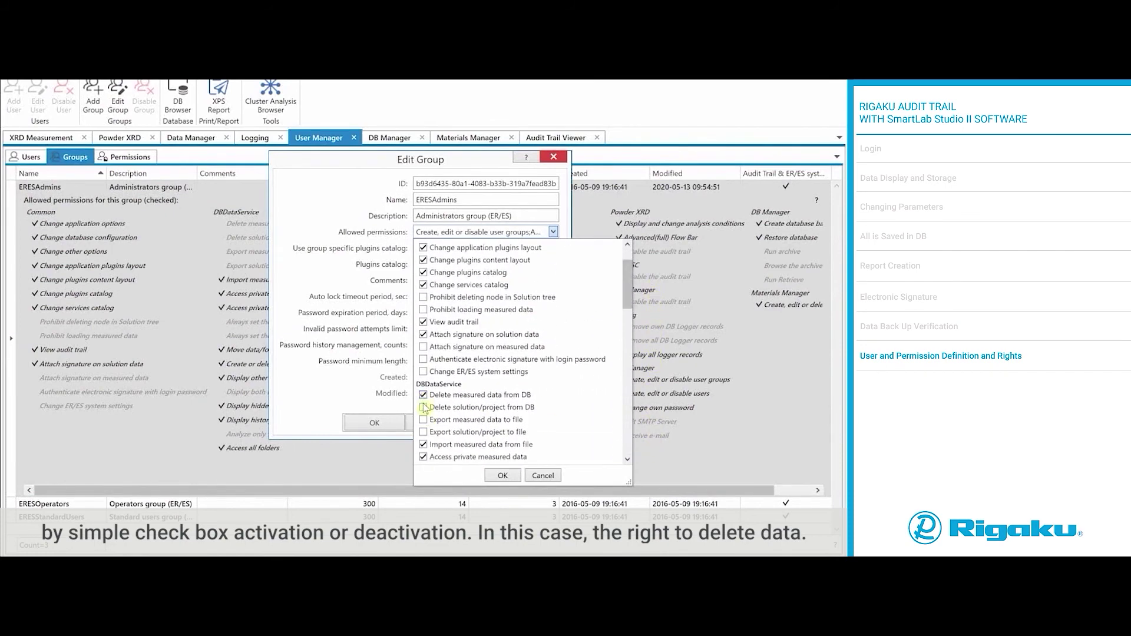
{"action": "left_click", "coordinate": [503, 476]}
{"action": "left_click", "coordinate": [375, 423]}
{"action": "left_click", "coordinate": [548, 336]}
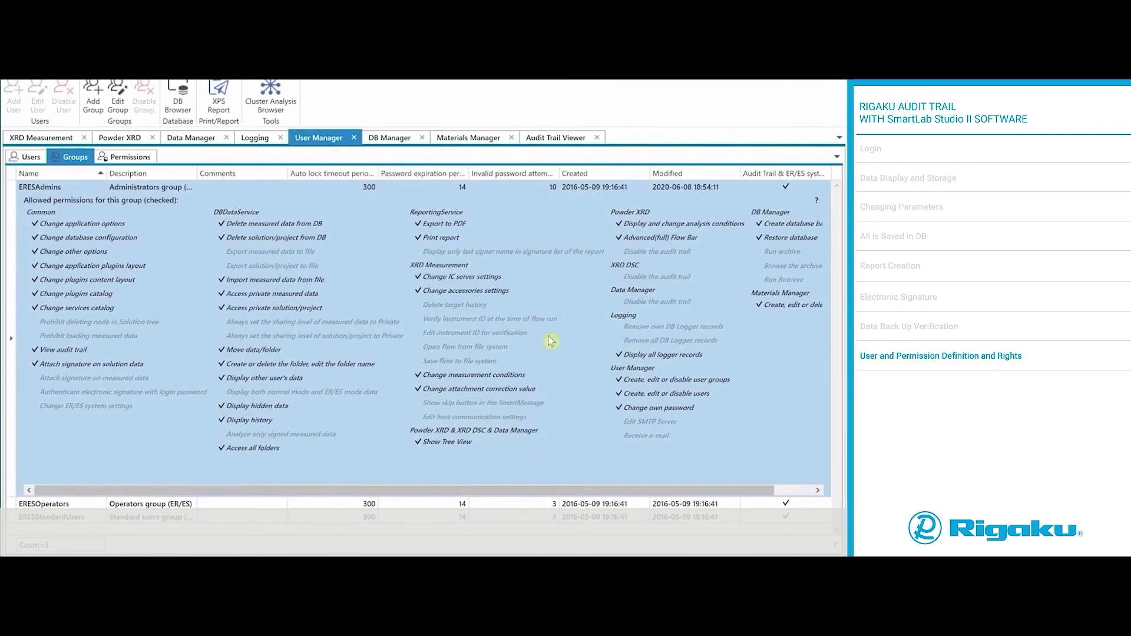
Step: Select TestResult08June2020 in the DB Browser and confirm its deletion
{"action": "left_click", "coordinate": [179, 99]}
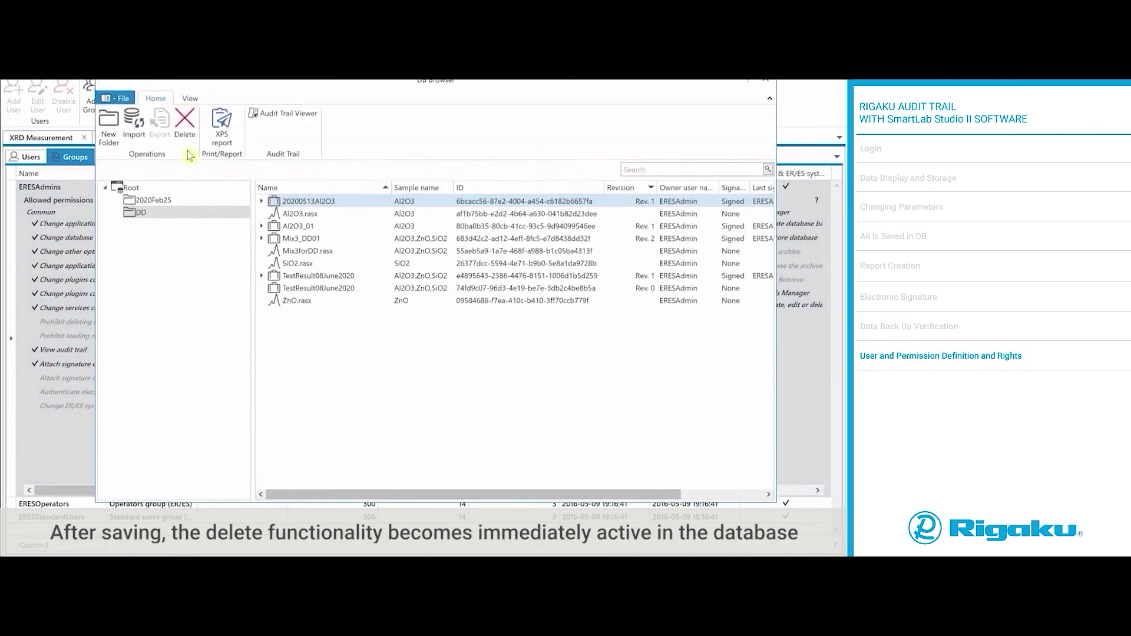
{"action": "left_click", "coordinate": [301, 290]}
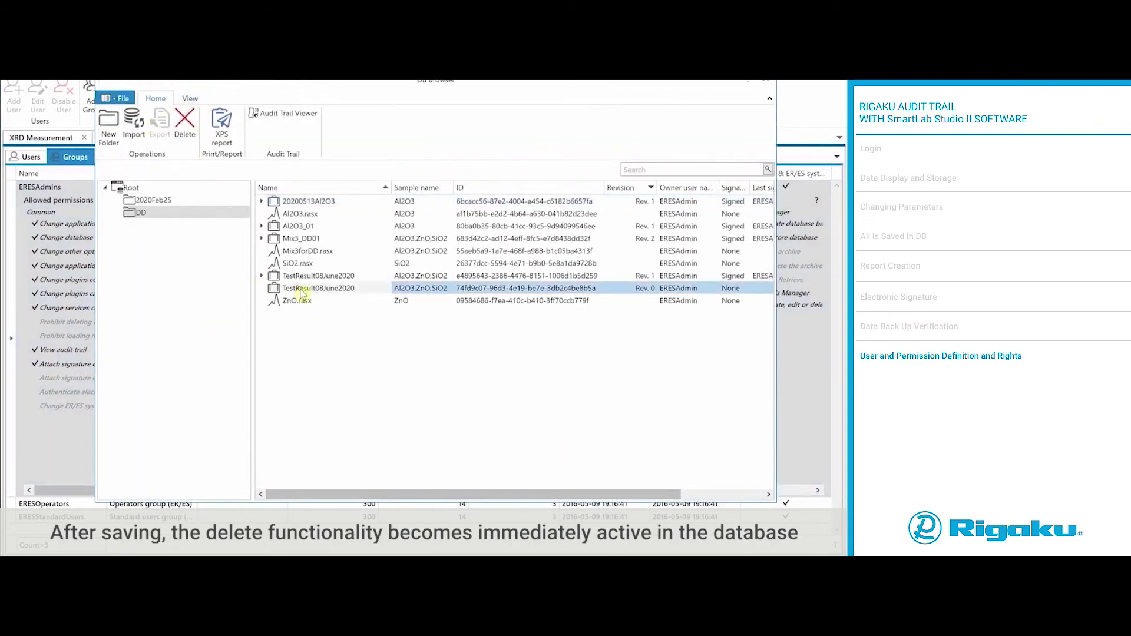
{"action": "left_click", "coordinate": [184, 127]}
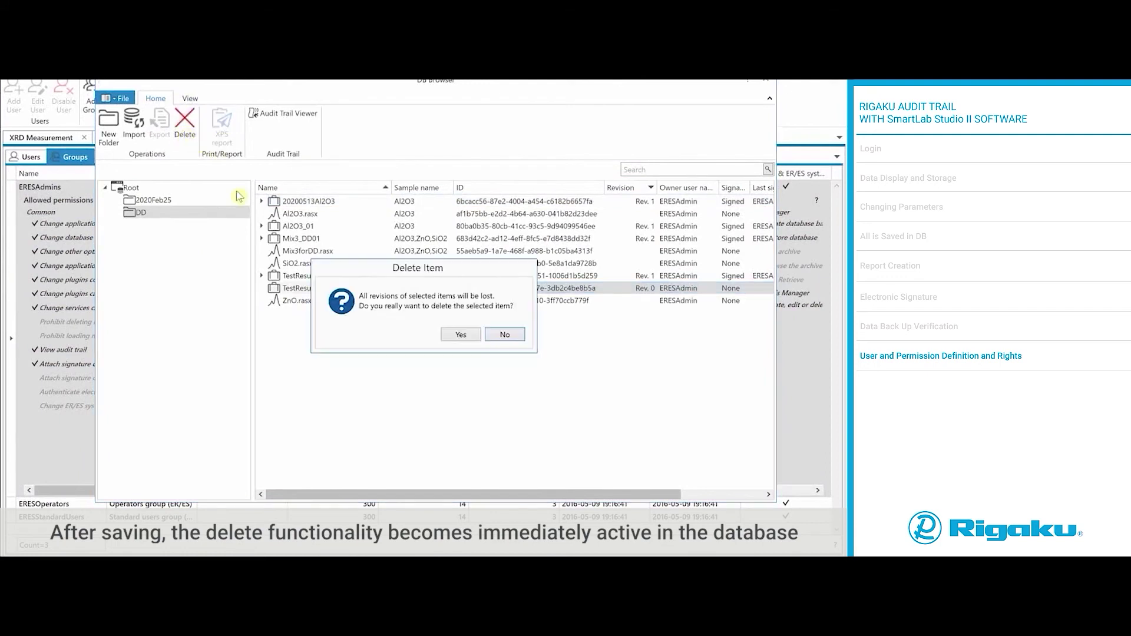
{"action": "left_click", "coordinate": [462, 335]}
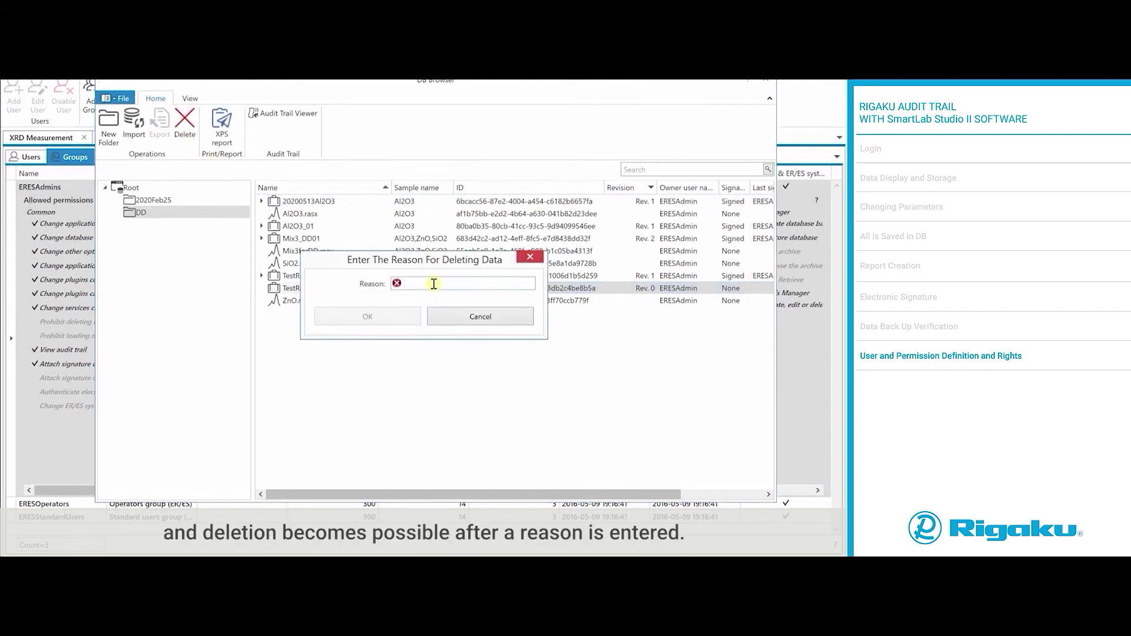
Step: Record the reason 'Mistook to create this data', finish the deletion, then open the audit trail
{"action": "type", "text": "Wa"}
{"action": "key", "text": "BackSpace"}
{"action": "key", "text": "BackSpace"}
{"action": "key", "text": "BackSpace"}
{"action": "type", "text": "Mistook to create this data."}
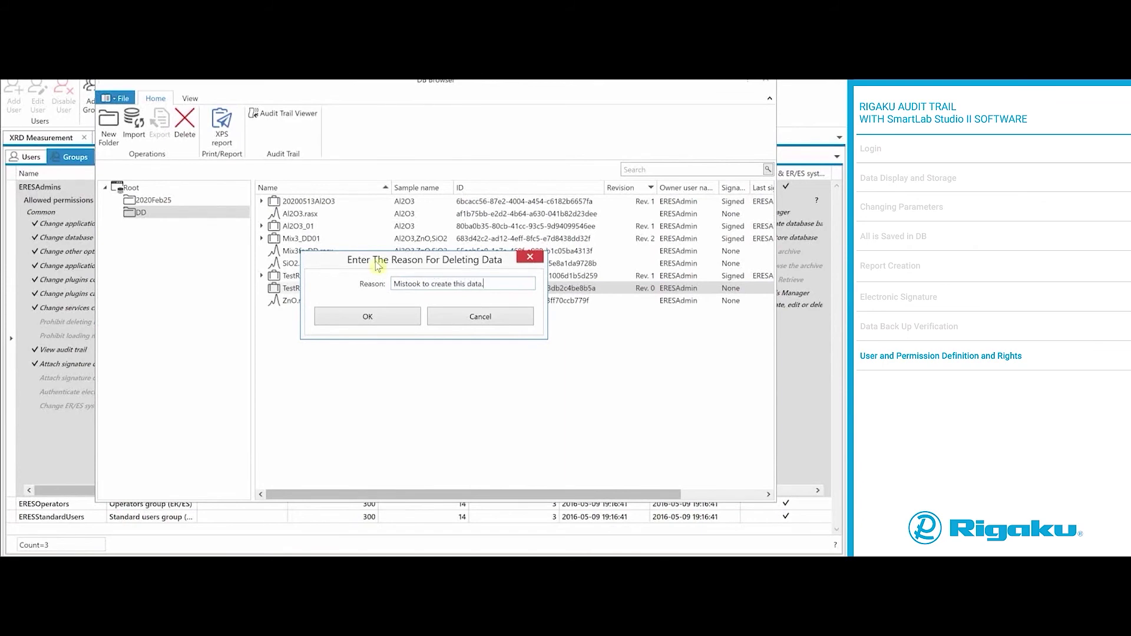
{"action": "left_click", "coordinate": [407, 312]}
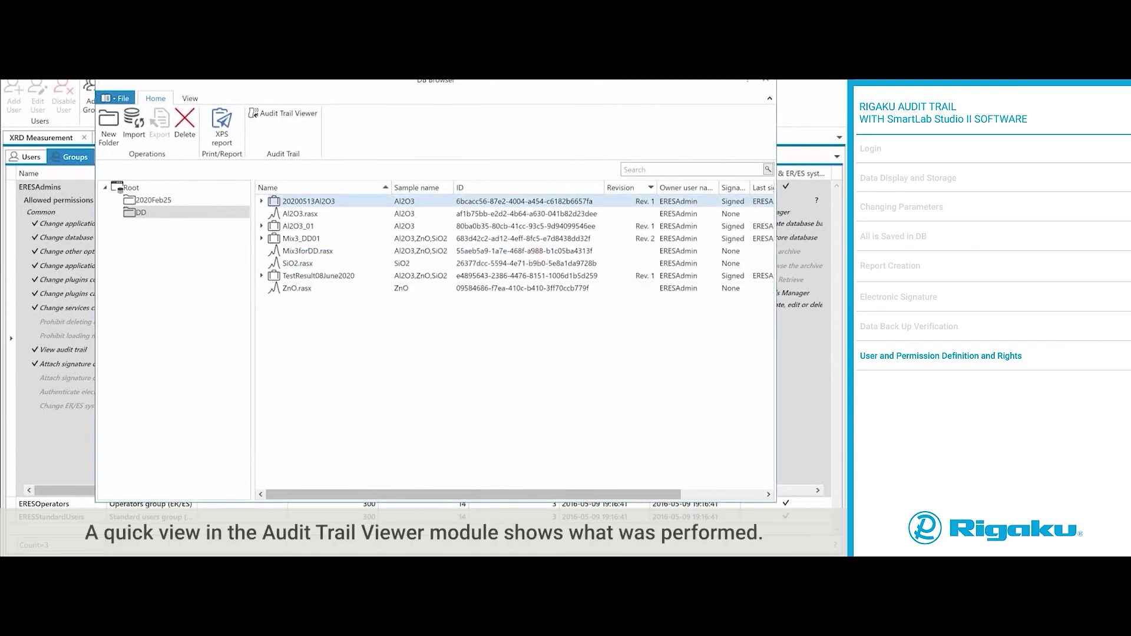
{"action": "left_click", "coordinate": [769, 83]}
{"action": "left_click", "coordinate": [554, 138]}
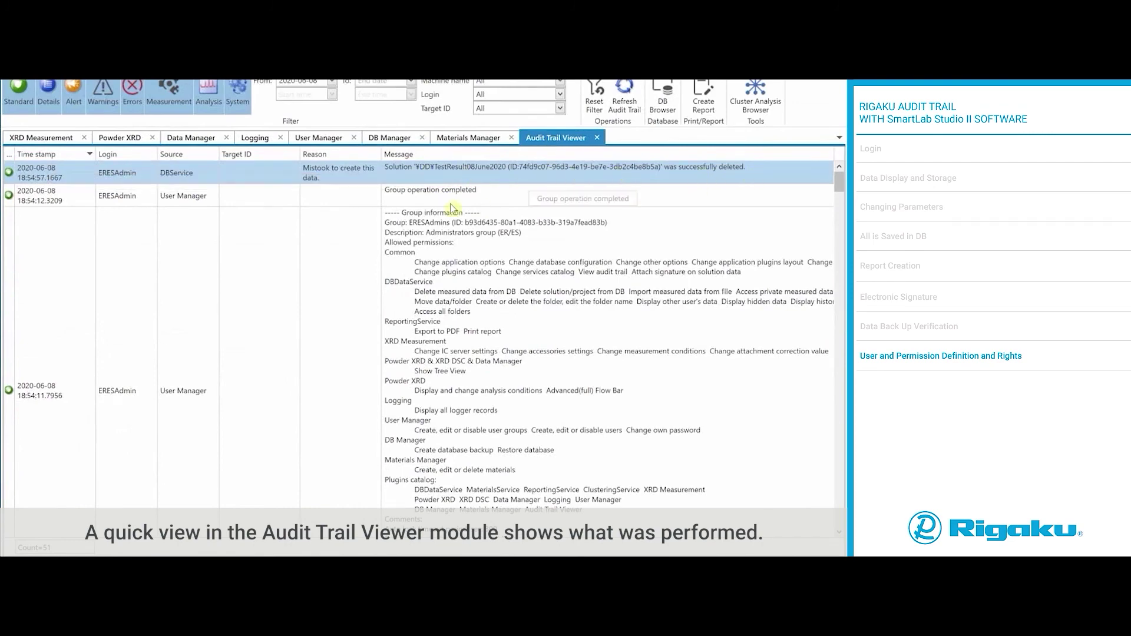
Step: Untick Delete measured data from DB for ERESAdmins in User Manager and save the group
{"action": "left_click", "coordinate": [317, 139]}
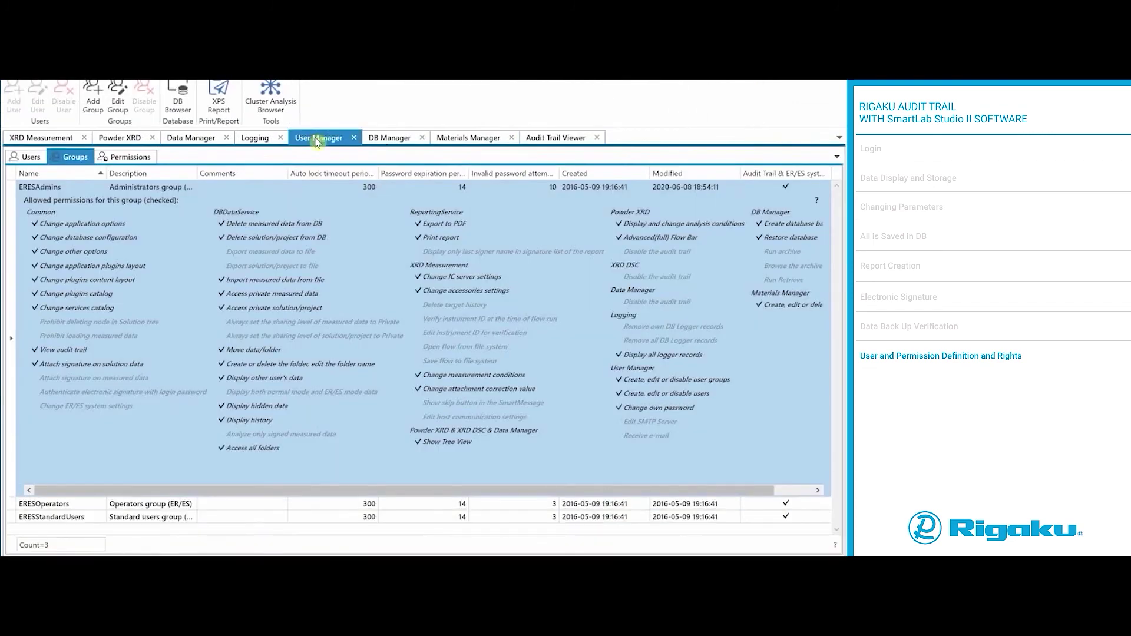
{"action": "left_click", "coordinate": [119, 105]}
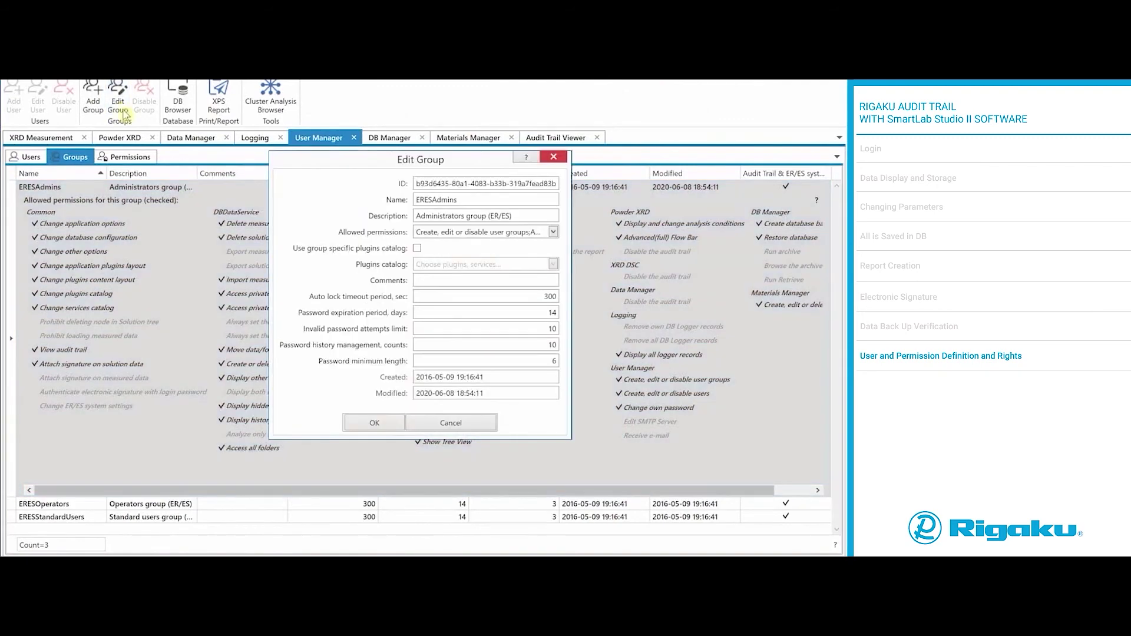
{"action": "left_click", "coordinate": [553, 232]}
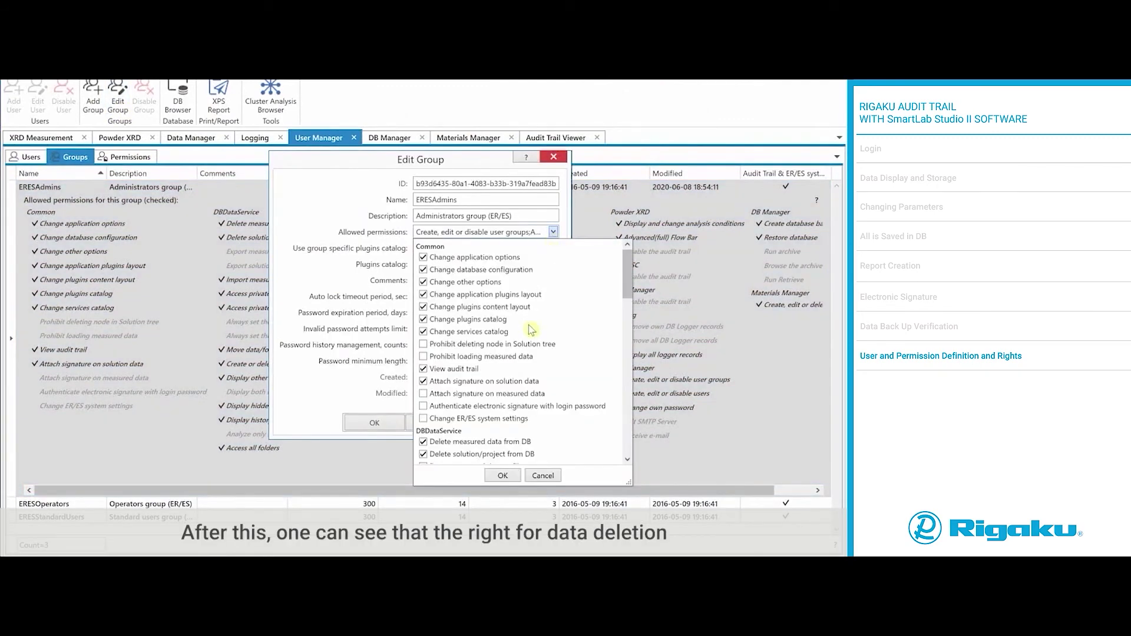
{"action": "left_click", "coordinate": [424, 443]}
{"action": "left_click", "coordinate": [502, 476]}
{"action": "left_click", "coordinate": [393, 423]}
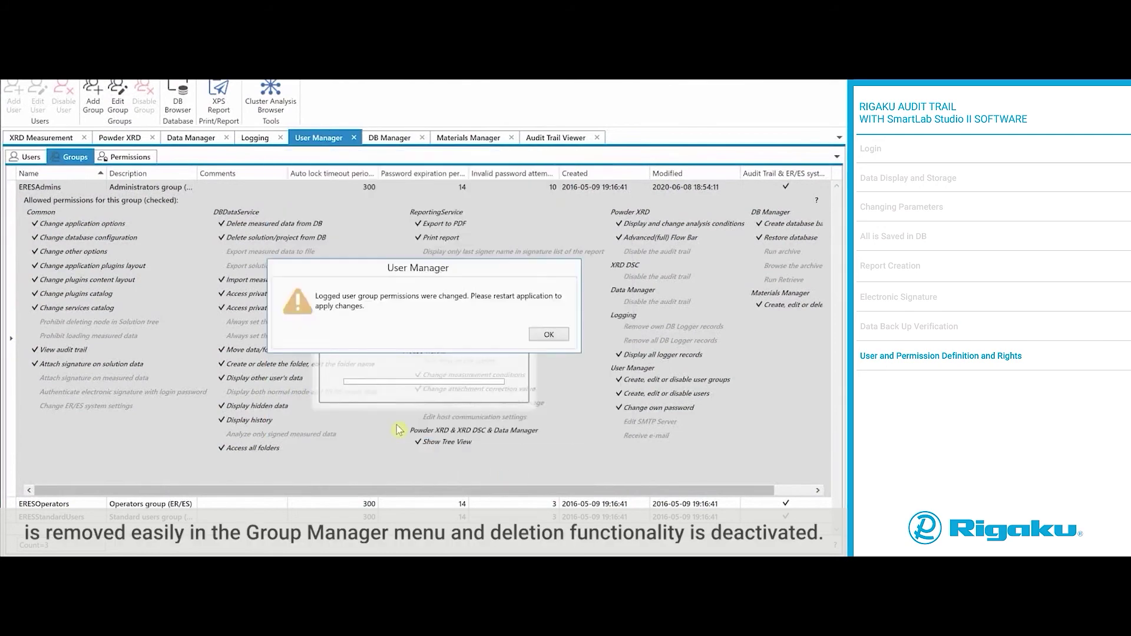
{"action": "left_click", "coordinate": [549, 334]}
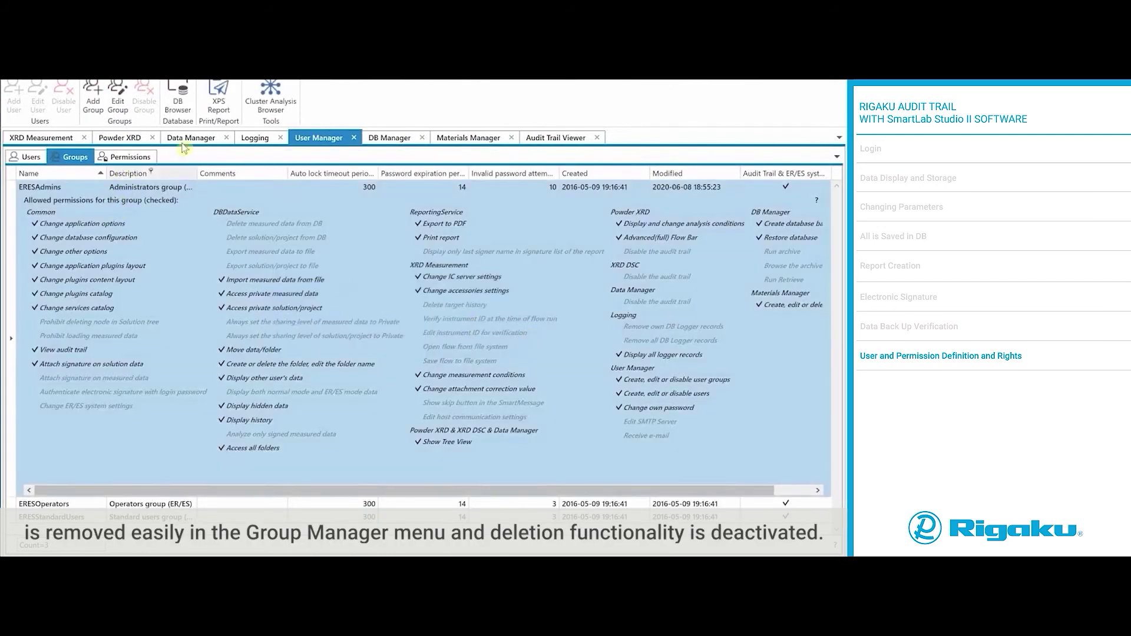
{"action": "left_click", "coordinate": [185, 92]}
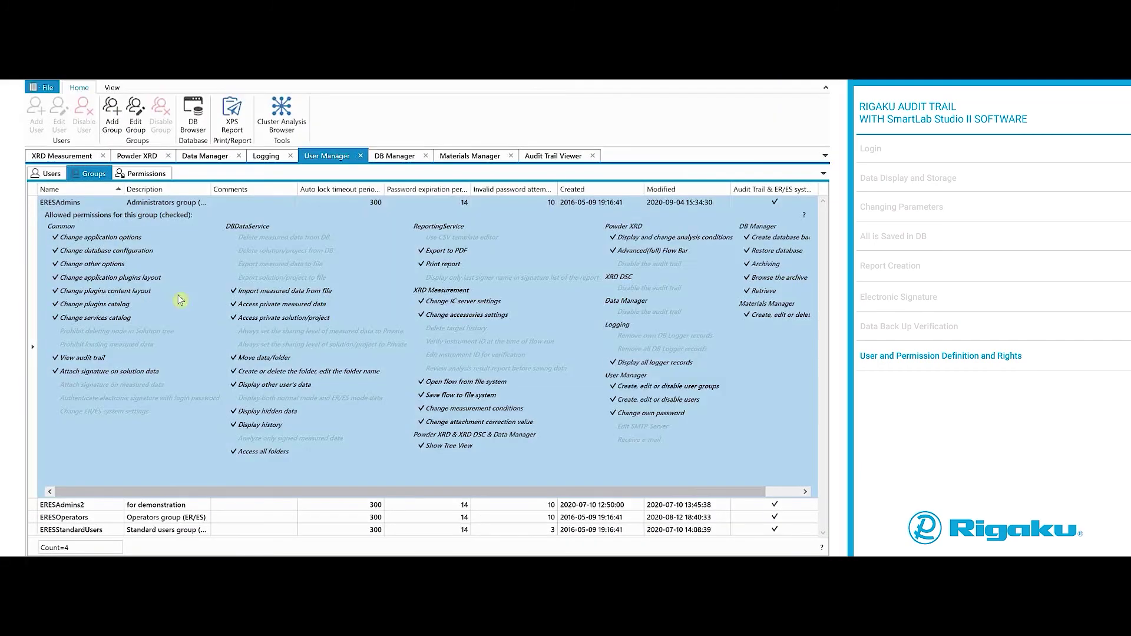
Step: Review the users list, then add a user with login RigakuTest and the user's first and last names
{"action": "left_click", "coordinate": [52, 174]}
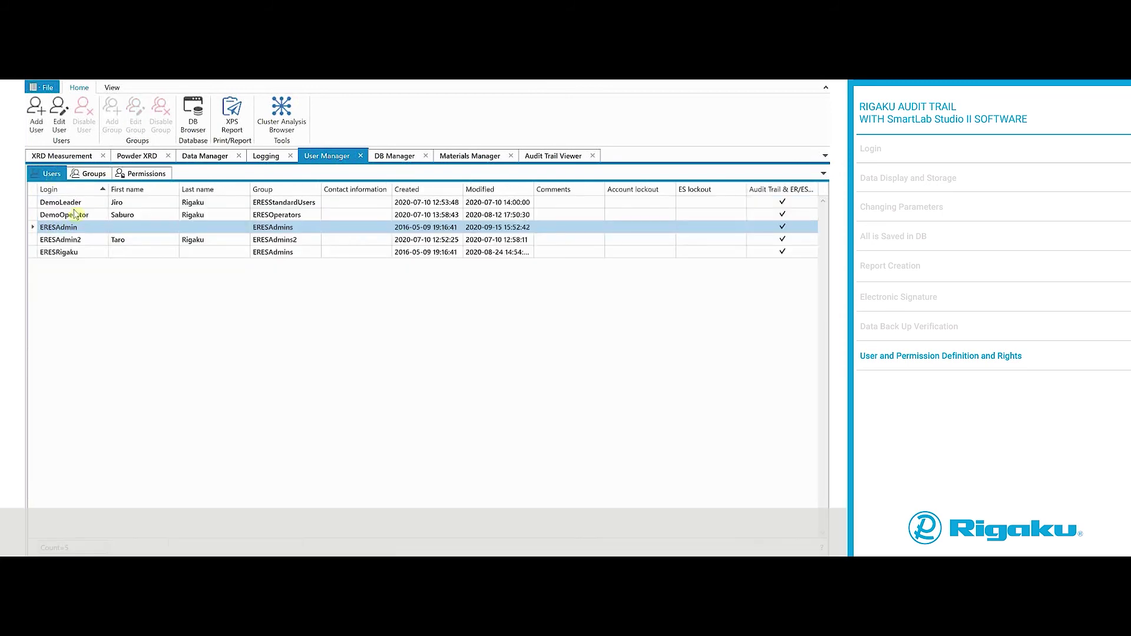
{"action": "left_click", "coordinate": [61, 118]}
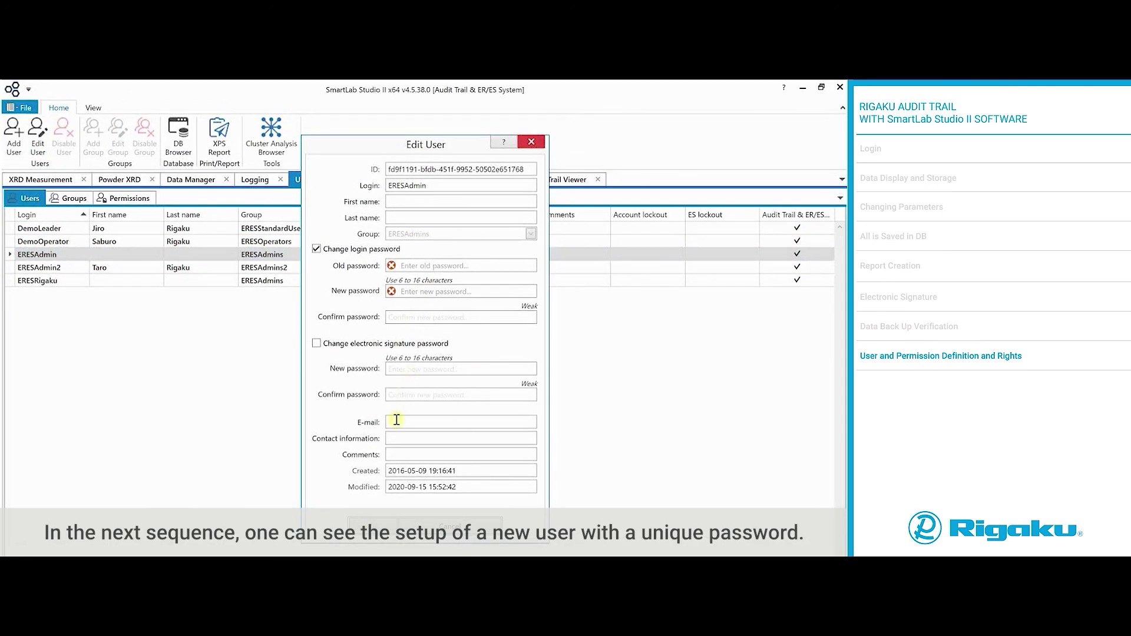
{"action": "left_click", "coordinate": [449, 526]}
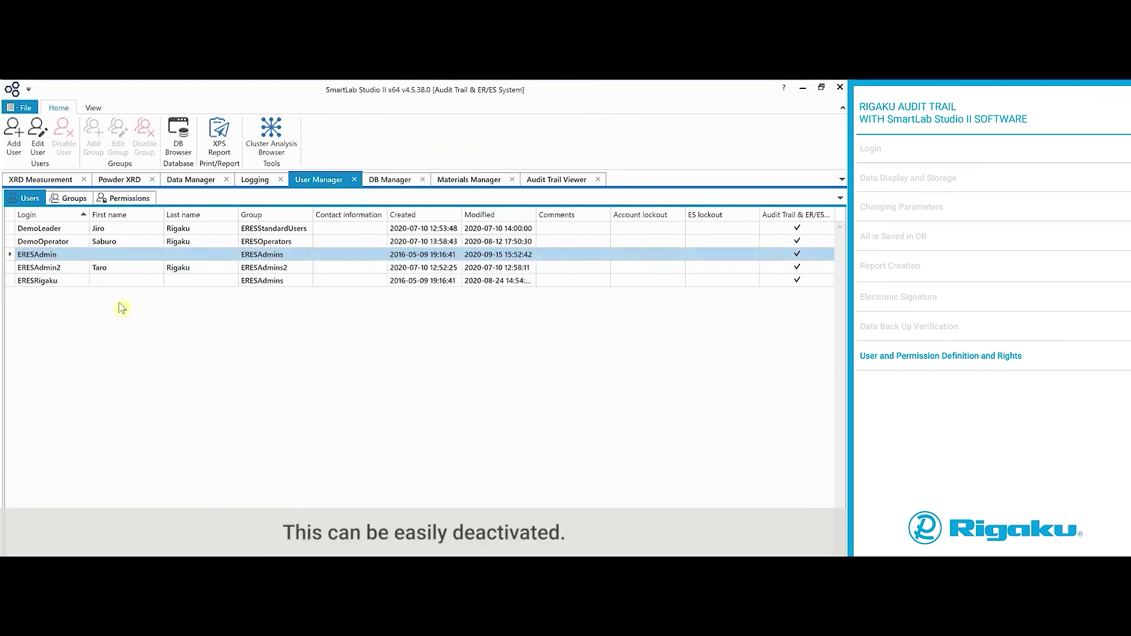
{"action": "left_click", "coordinate": [14, 140]}
{"action": "type", "text": "RigakuTest"}
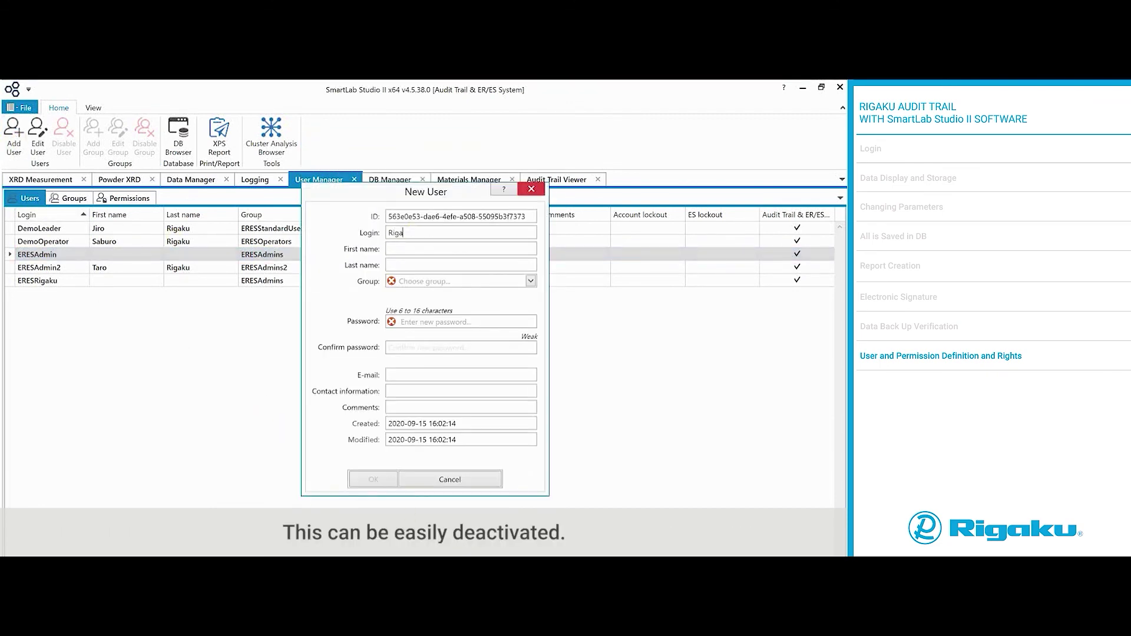
{"action": "left_click", "coordinate": [450, 248]}
{"action": "key", "text": "Tab"}
Step: Put the new user in ERESStandardUsers with a confirmed password, create it, then disable it
{"action": "left_click", "coordinate": [530, 281]}
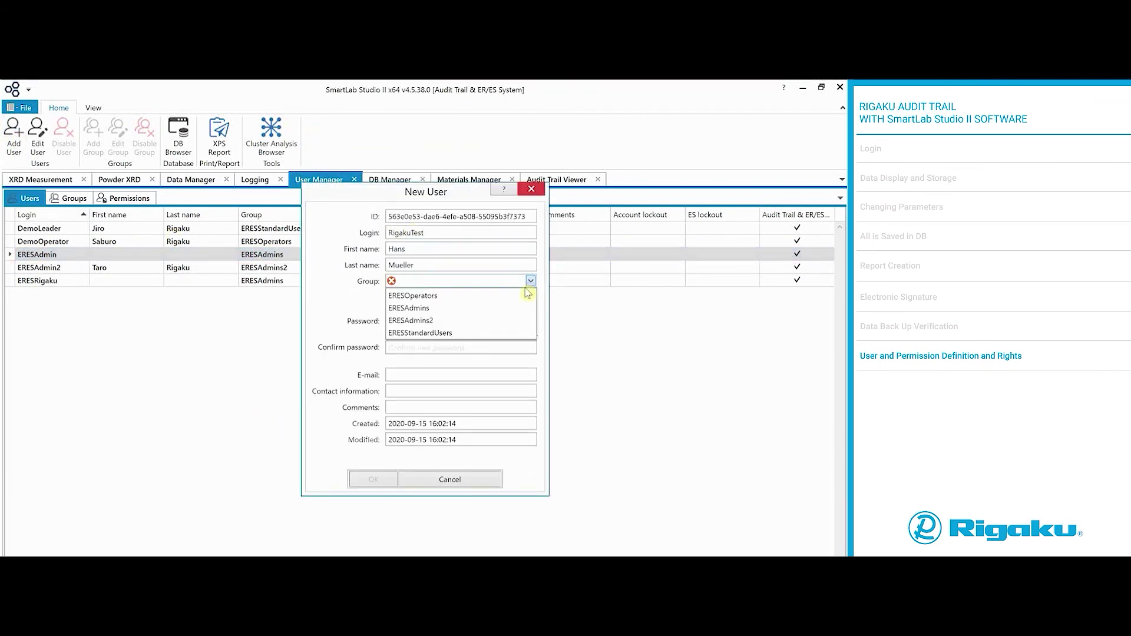
{"action": "left_click", "coordinate": [520, 334]}
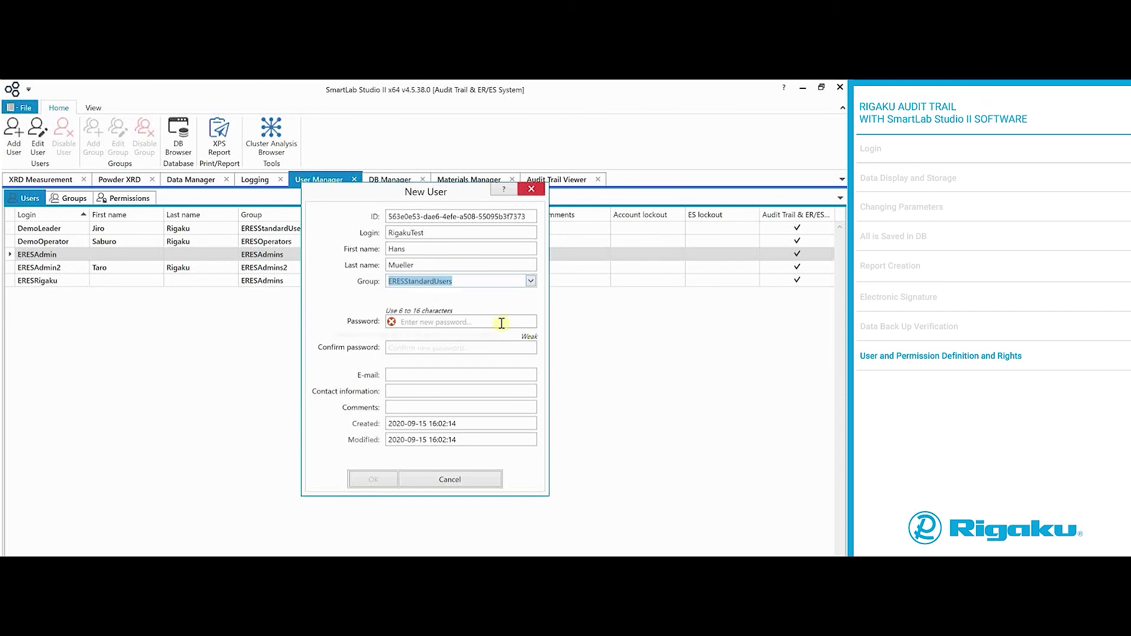
{"action": "left_click", "coordinate": [505, 321]}
{"action": "type", "text": "*******"}
{"action": "left_click", "coordinate": [509, 348]}
{"action": "type", "text": "*******"}
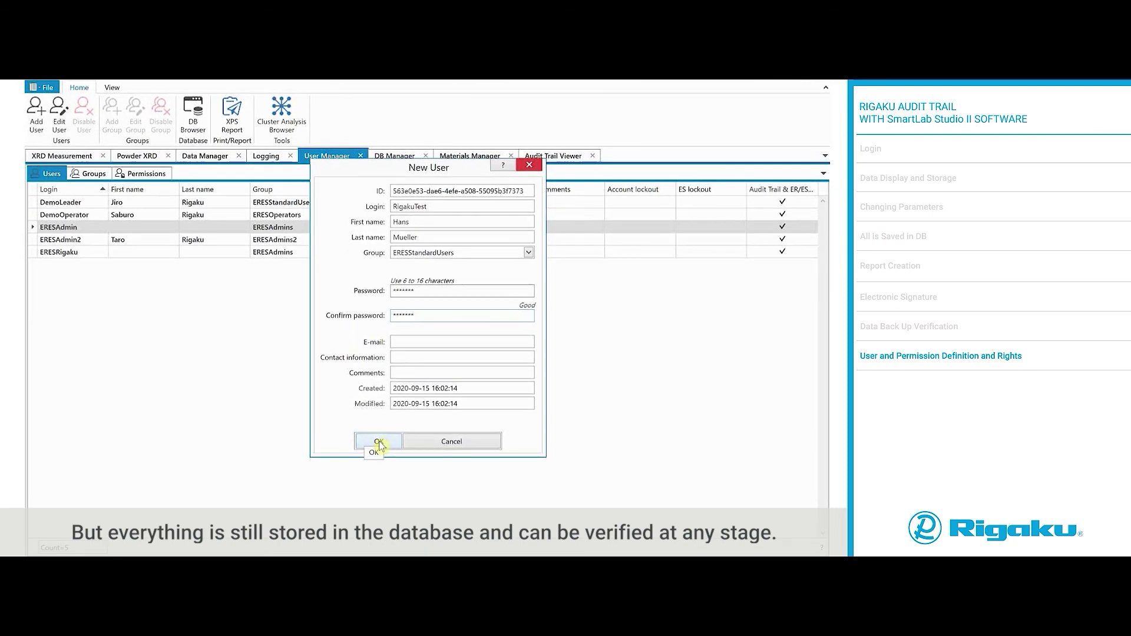
{"action": "left_click", "coordinate": [379, 443]}
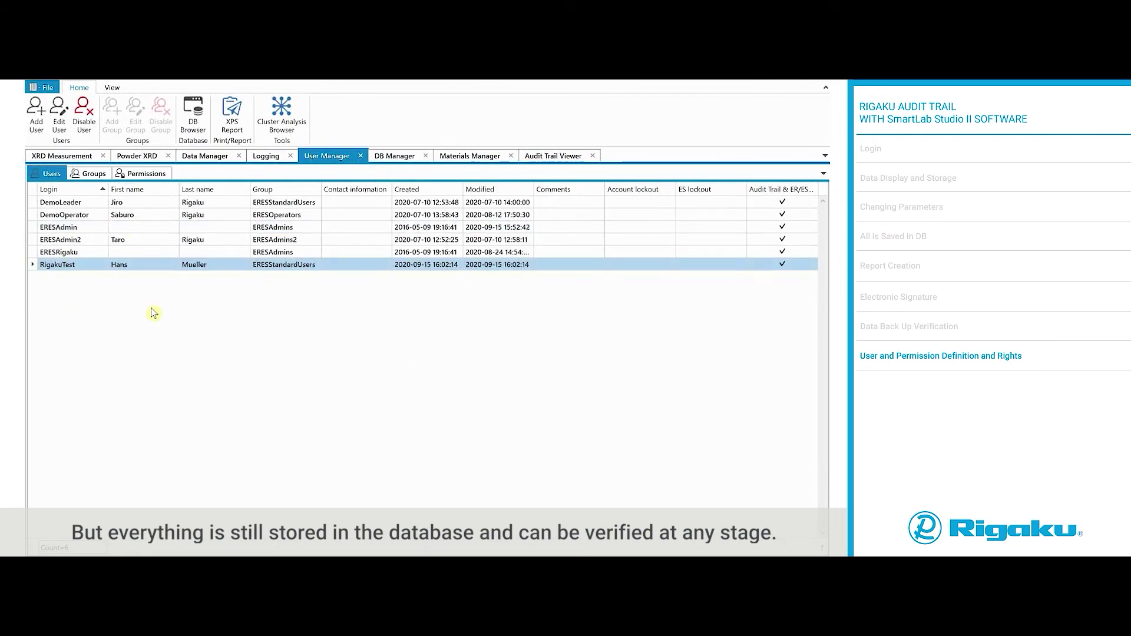
{"action": "left_click", "coordinate": [87, 122]}
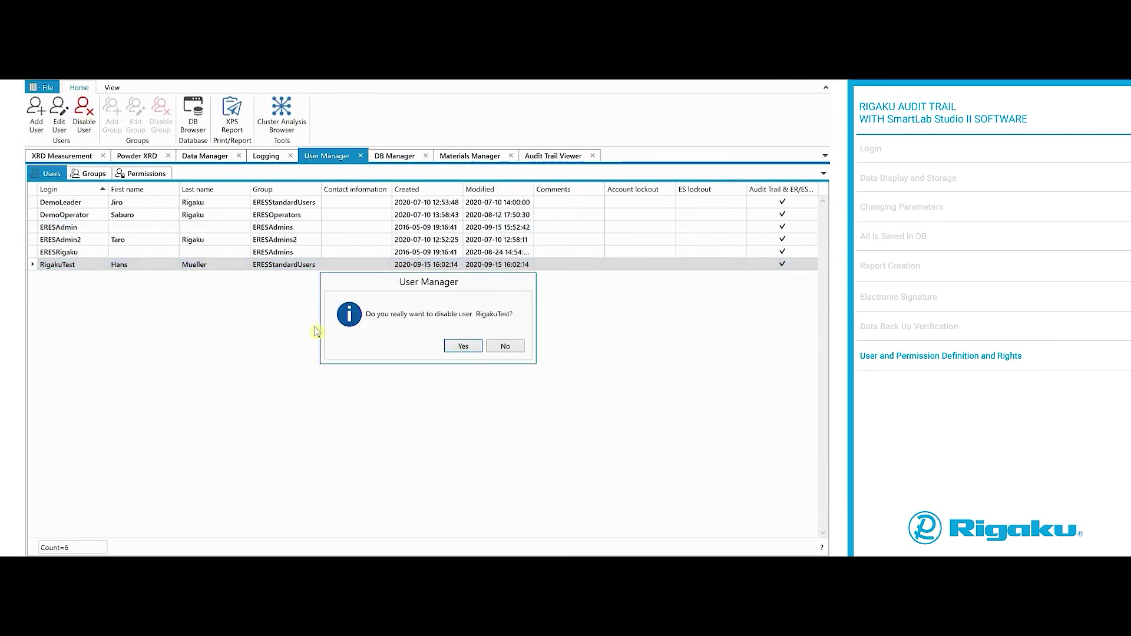
{"action": "left_click", "coordinate": [468, 347]}
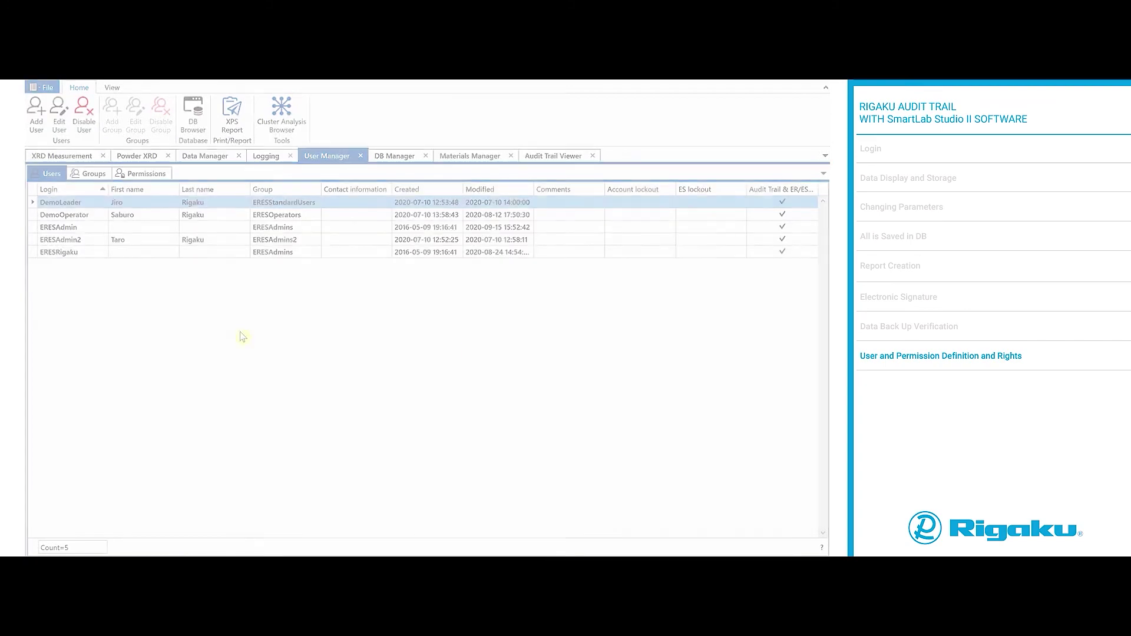